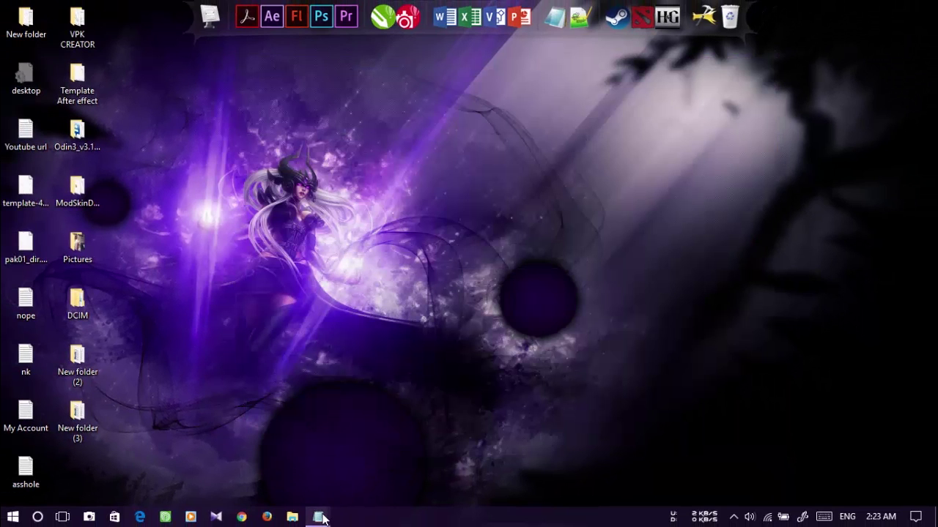
# Bring up the Notepad list of P2Pover instructions and move its window so the whole list fits in view.
pyautogui.click(260, 440)
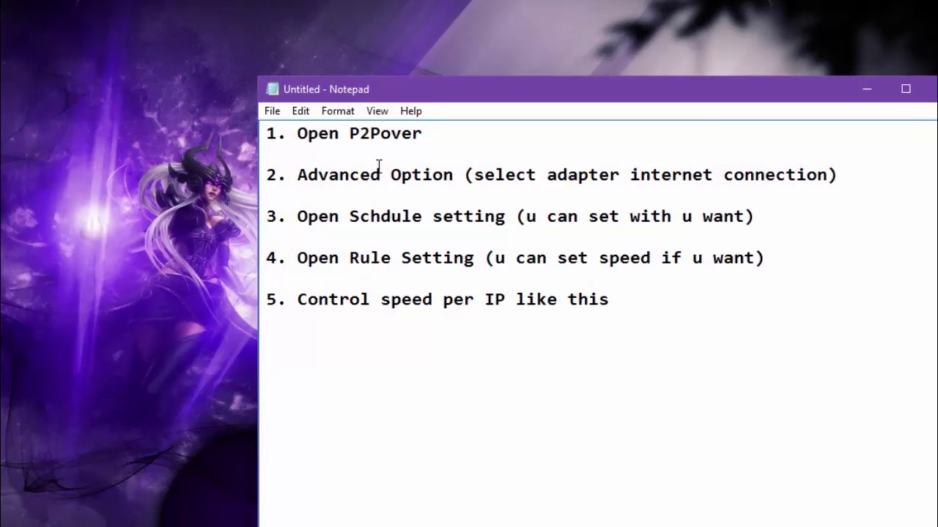
pyautogui.moveTo(398, 84); pyautogui.dragTo(230, 48)
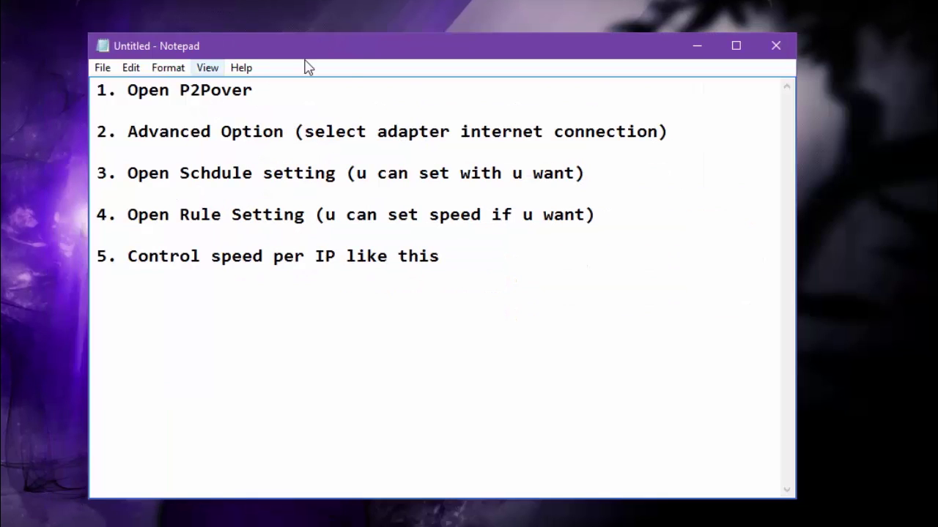
# Write "btw i will take program P2pover on my description!!!" in a second, blank Notepad window.
pyautogui.click(315, 498)
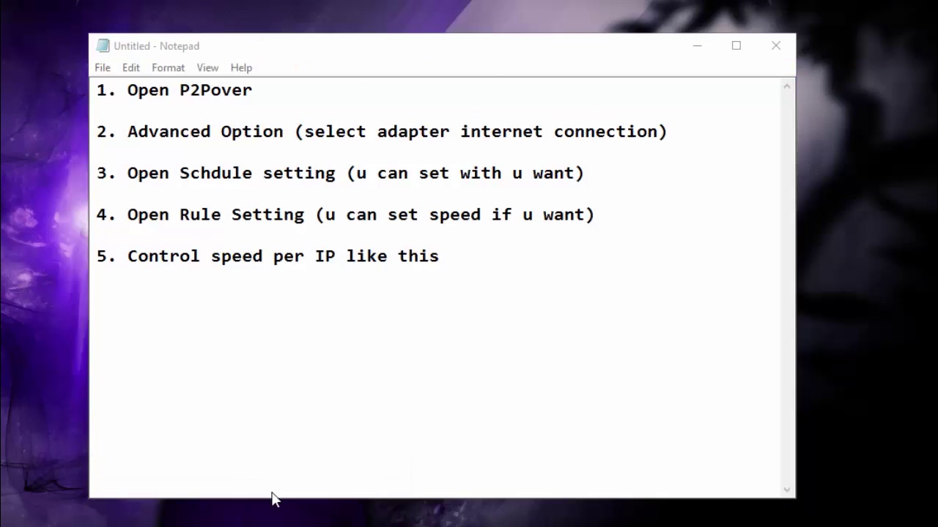
pyautogui.write('btw')
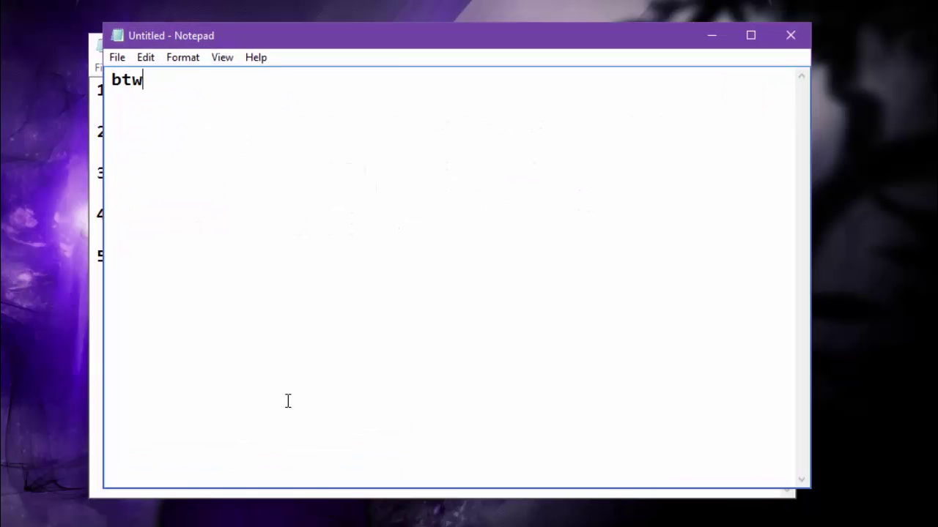
pyautogui.write(' i will take program')
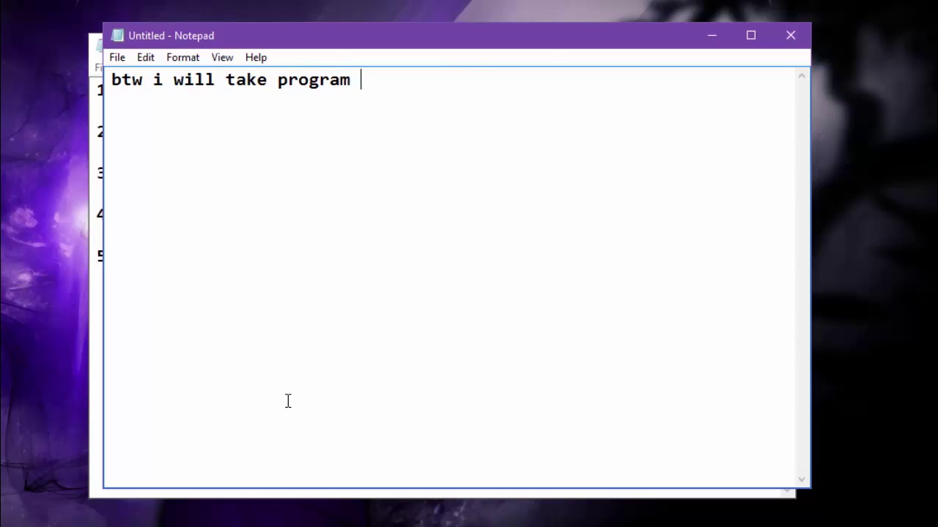
pyautogui.write(' P2pover on')
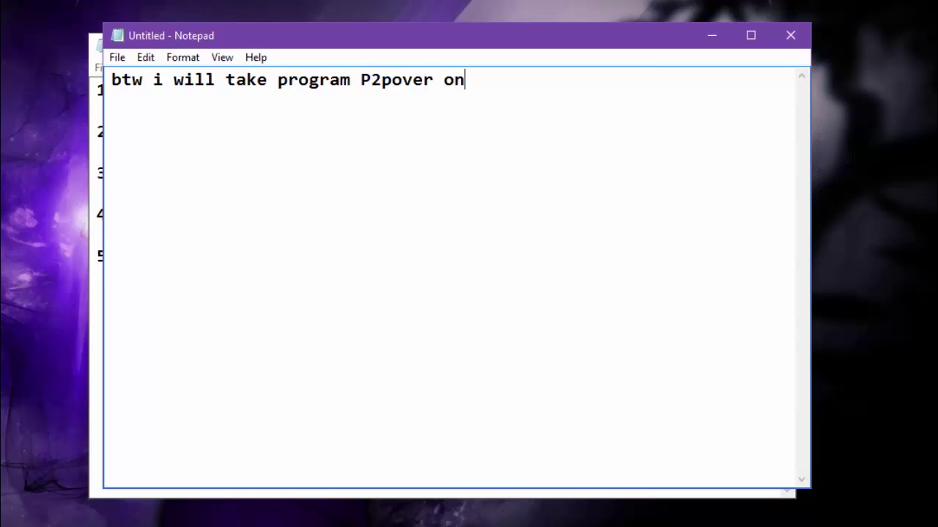
pyautogui.write(' my desc')
pyautogui.press('BackSpace')
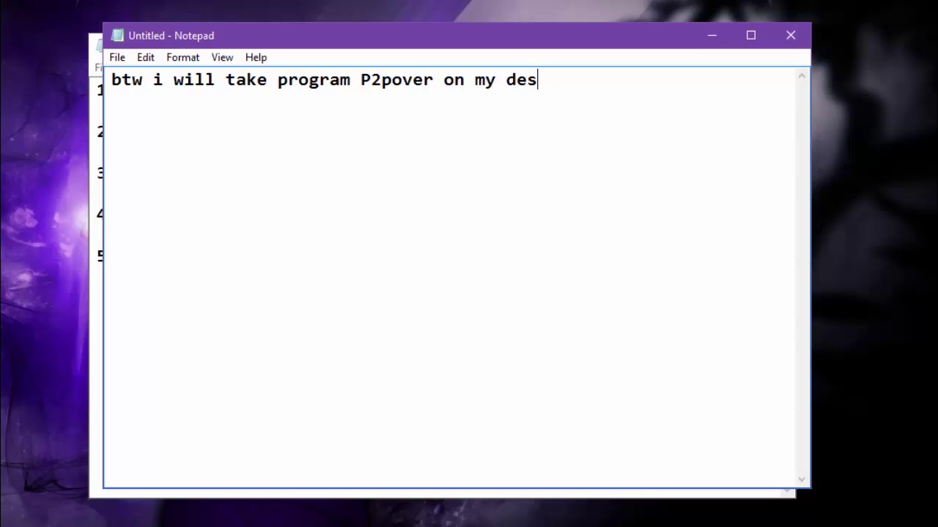
pyautogui.write('cription')
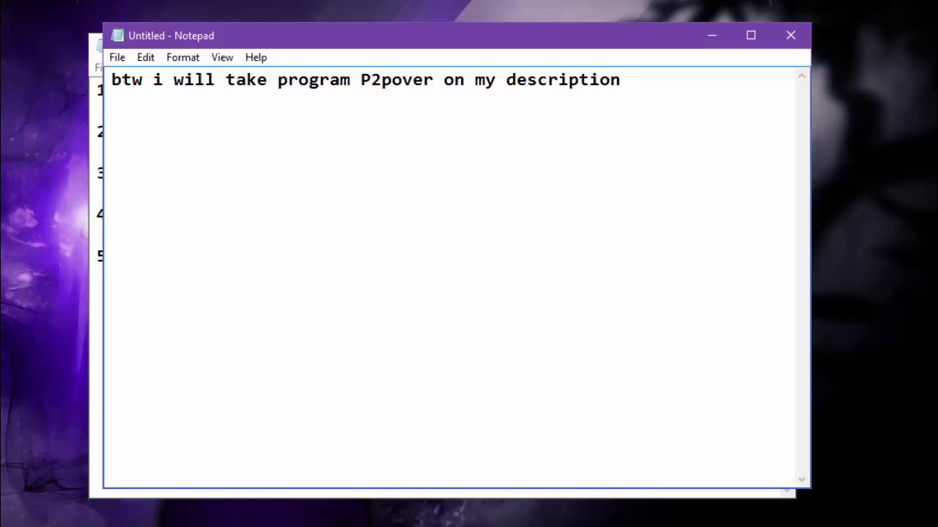
pyautogui.write('!!!')
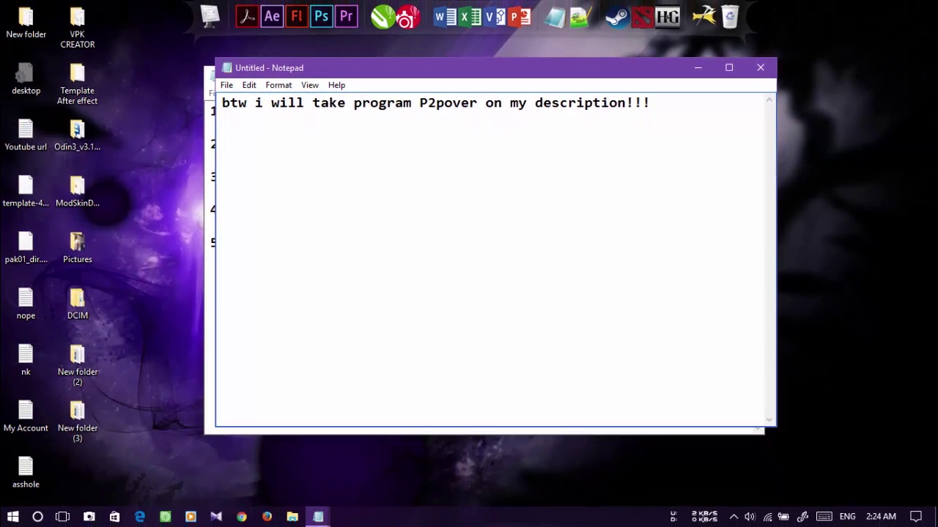
# Clear the whole note from the second Notepad window and minimize that window.
pyautogui.hotkey('ctrl', 'a')
pyautogui.press('BackSpace')
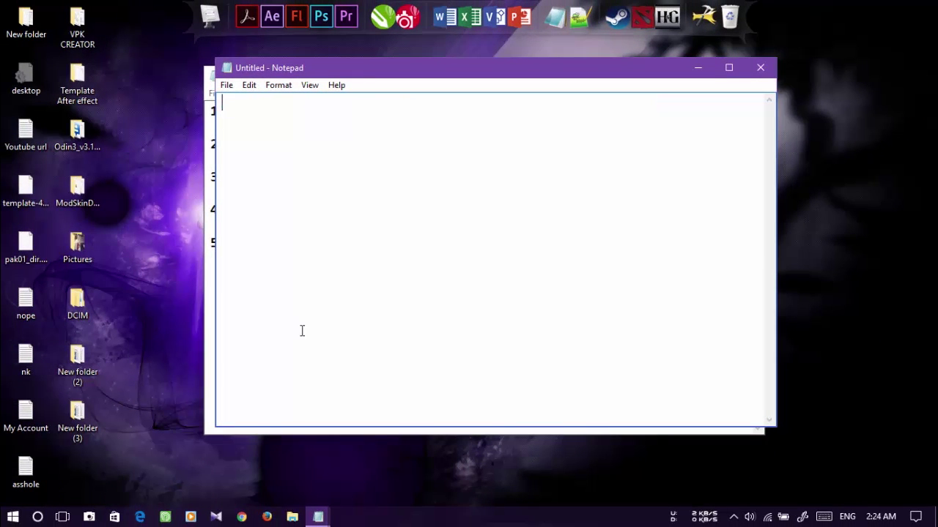
pyautogui.click(699, 67)
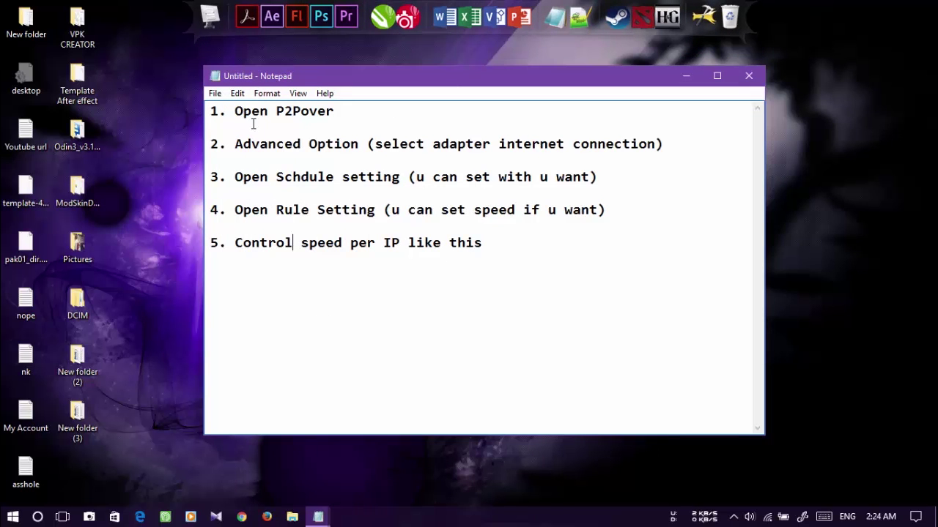
# Highlight "Open P2Pover" in the Notepad list, launch P2Pover and move its window higher on the desktop.
pyautogui.moveTo(237, 111); pyautogui.dragTo(337, 115)
pyautogui.click(359, 143)
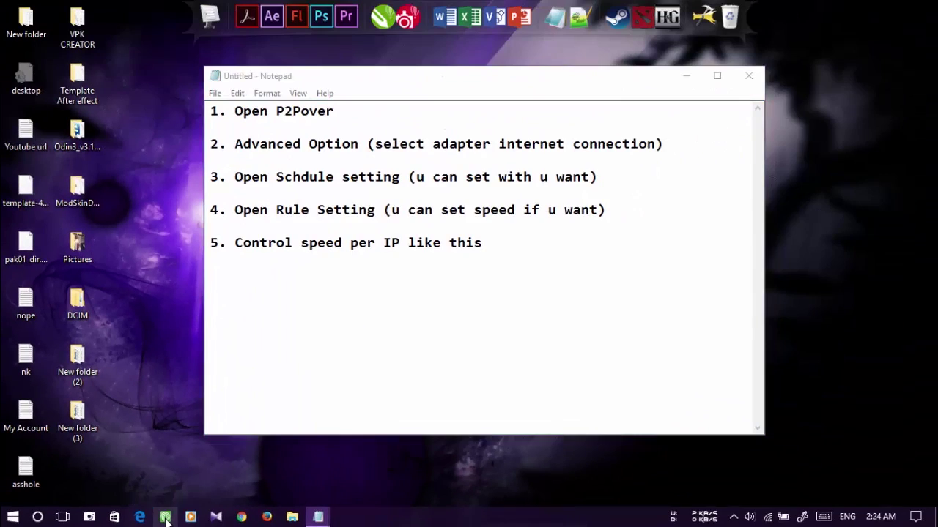
pyautogui.click(165, 518)
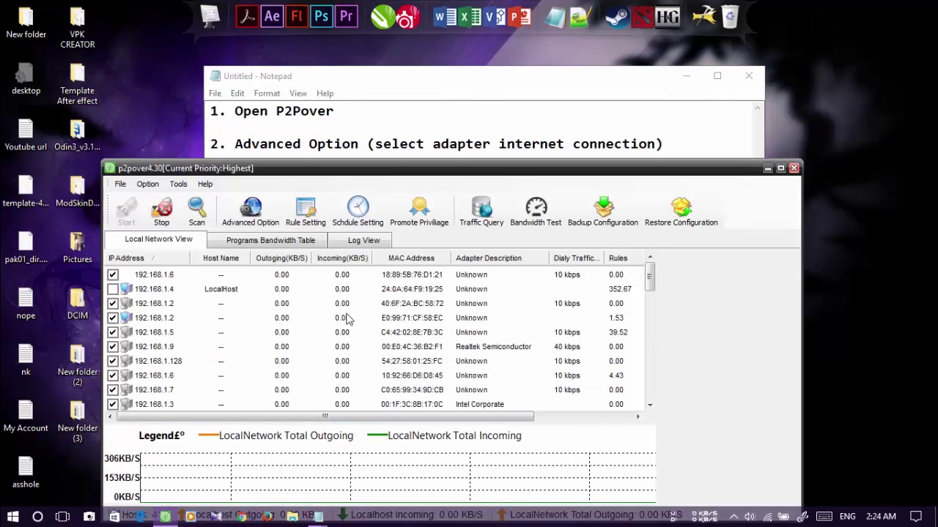
pyautogui.moveTo(362, 173); pyautogui.dragTo(348, 92)
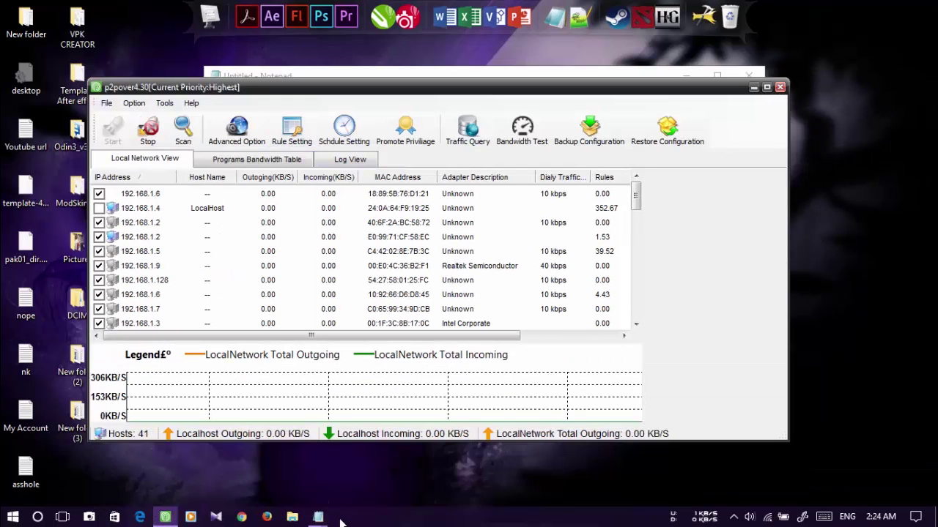
# Switch to the Notepad list and highlight "2. Advanced Option".
pyautogui.moveTo(318, 513)
pyautogui.click(282, 467)
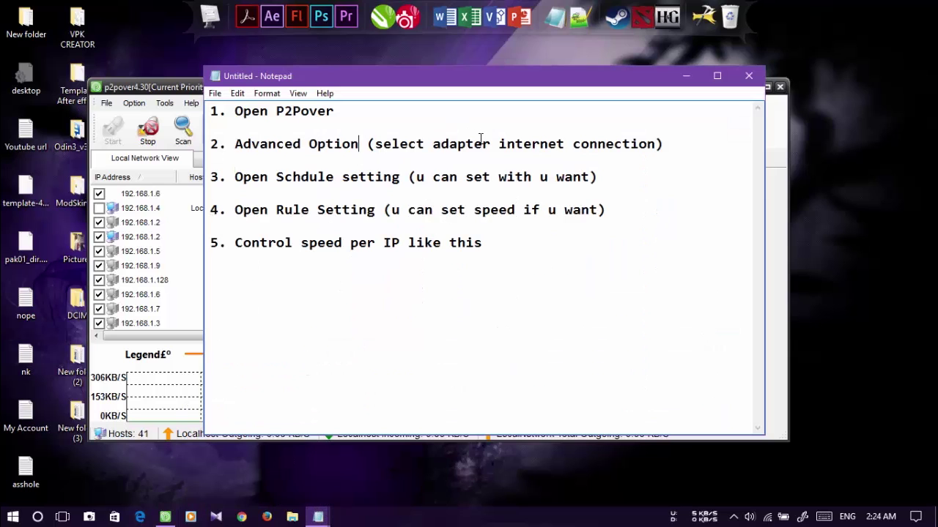
pyautogui.moveTo(211, 144); pyautogui.dragTo(361, 145)
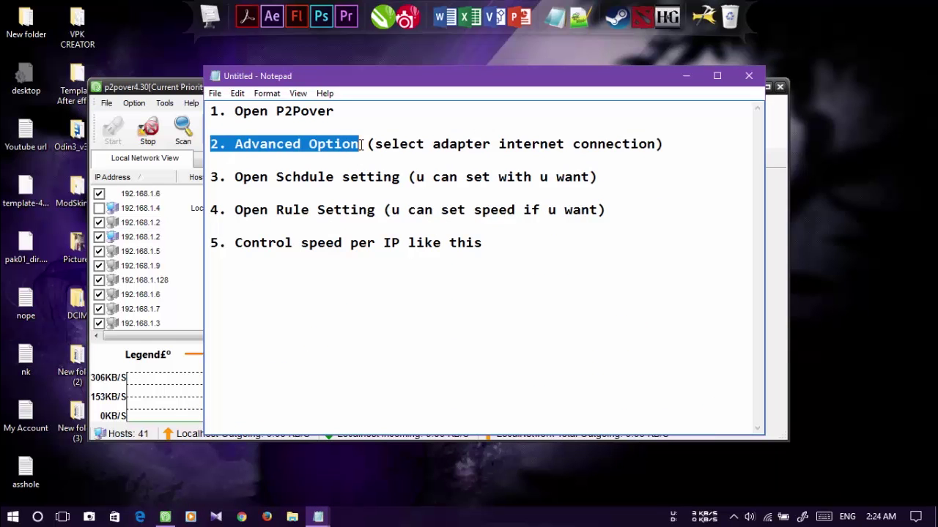
# In P2Pover's Advanced Option settings, choose Qualcomm Atheros AR9485 Wireless Network Adapter as the control adapter and accept the settings.
pyautogui.click(183, 89)
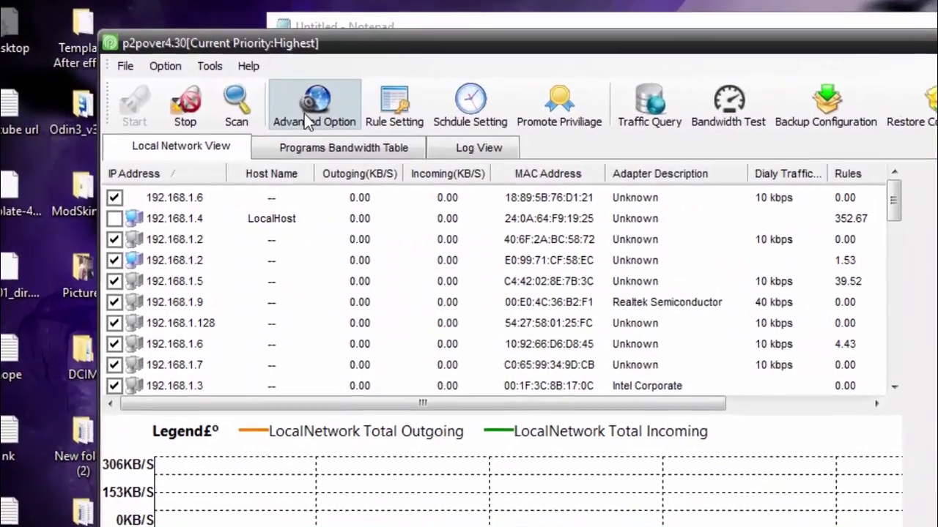
pyautogui.click(276, 116)
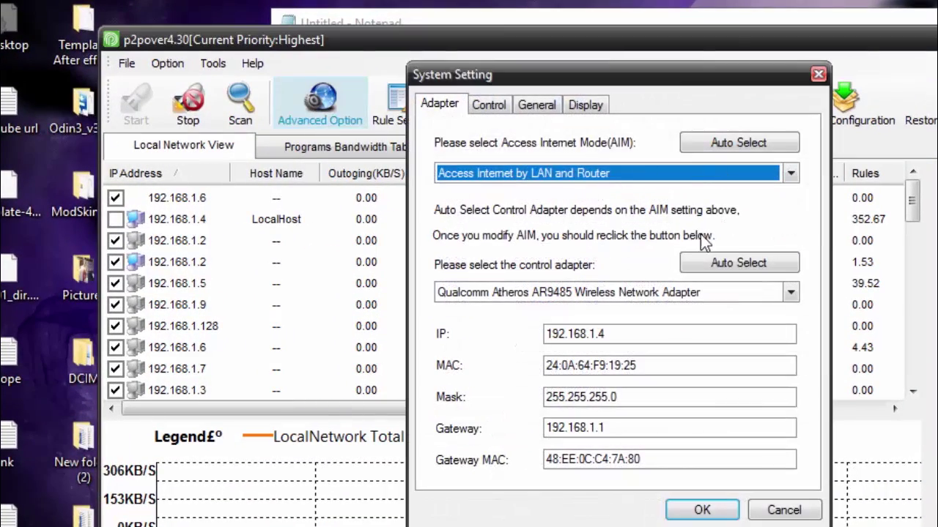
pyautogui.moveTo(658, 80); pyautogui.dragTo(429, 82)
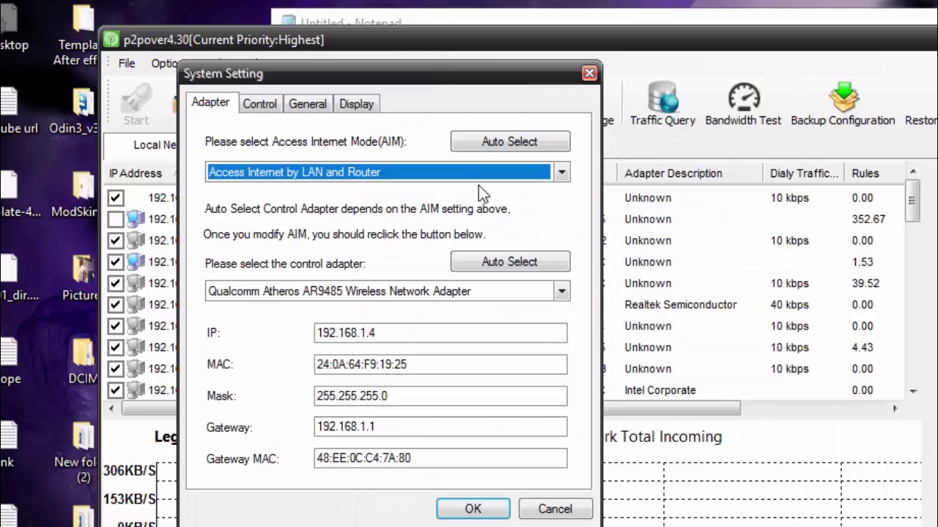
pyautogui.click(510, 291)
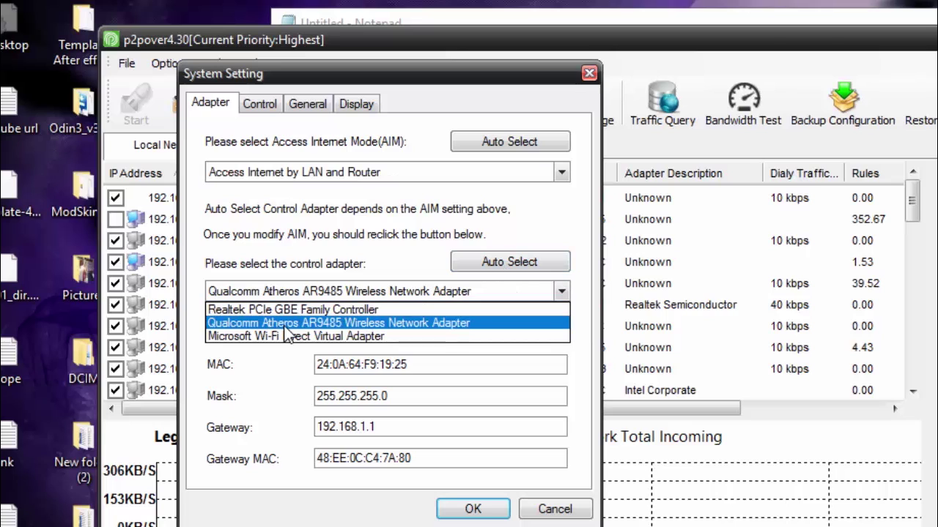
pyautogui.click(330, 310)
pyautogui.click(401, 293)
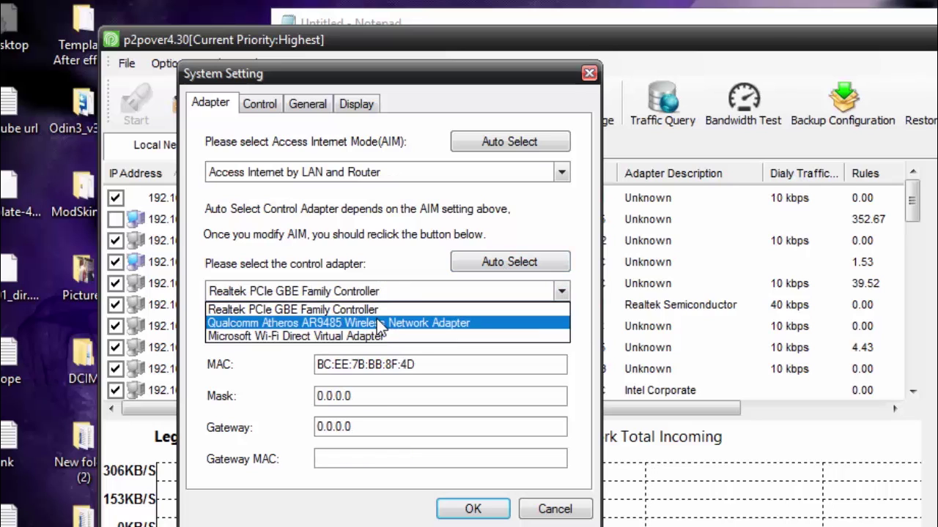
pyautogui.click(289, 323)
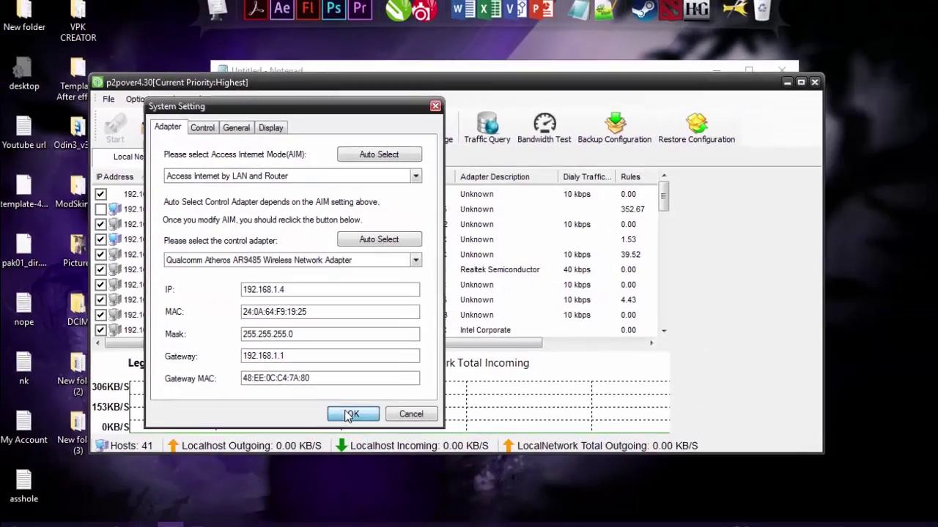
pyautogui.click(350, 415)
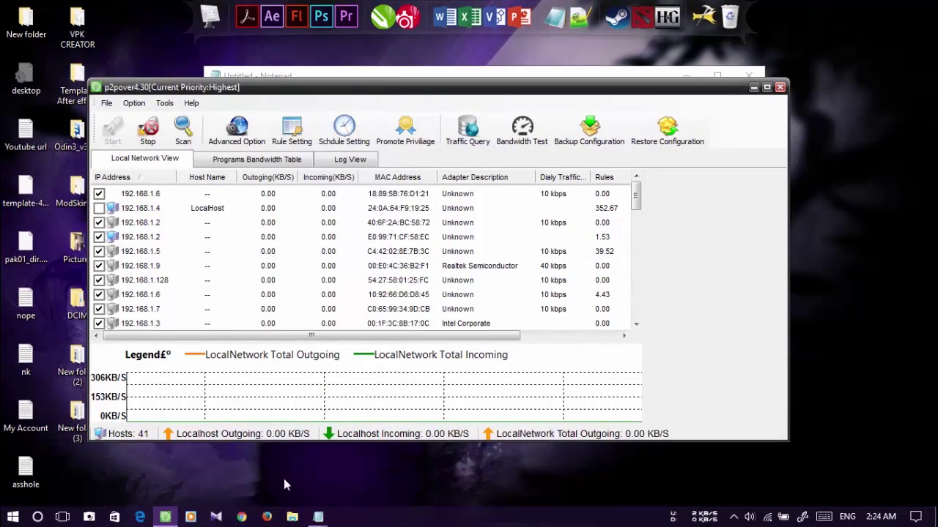
# Return to the Notepad list, review the adapter instruction and highlight "Open Schdule setting".
pyautogui.click(337, 77)
pyautogui.click(250, 180)
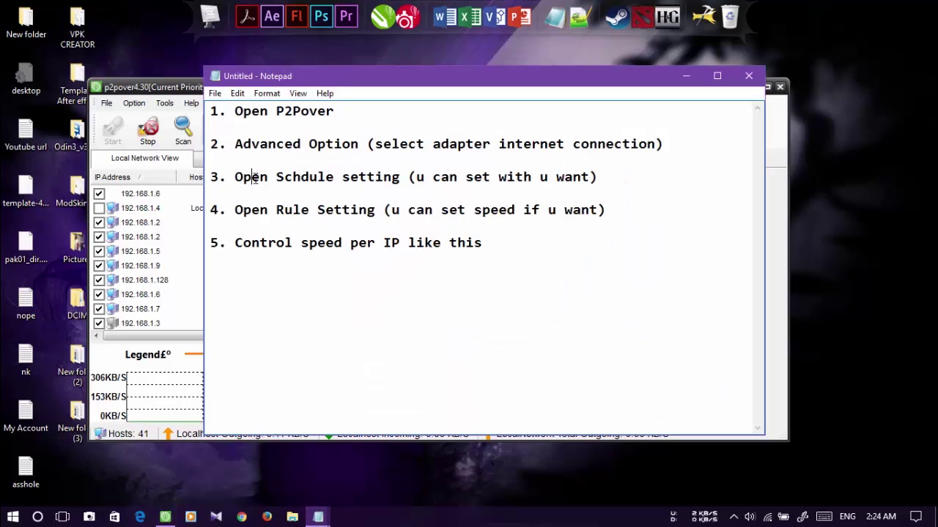
pyautogui.moveTo(375, 149); pyautogui.dragTo(657, 147)
pyautogui.moveTo(364, 211); pyautogui.dragTo(359, 211)
pyautogui.moveTo(235, 178); pyautogui.dragTo(400, 178)
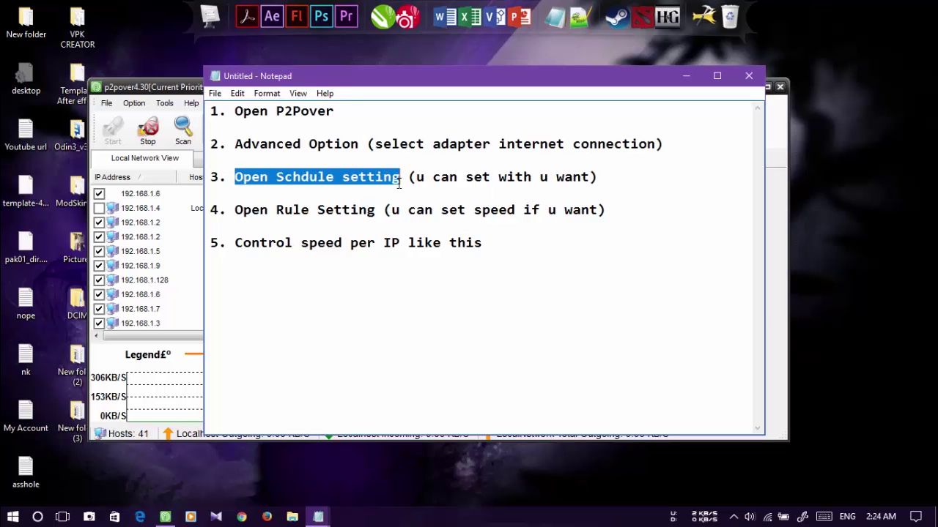
# In P2Pover's schedule settings, start a new schedule and select all hours of every weekday from Monday to Sunday.
pyautogui.click(179, 87)
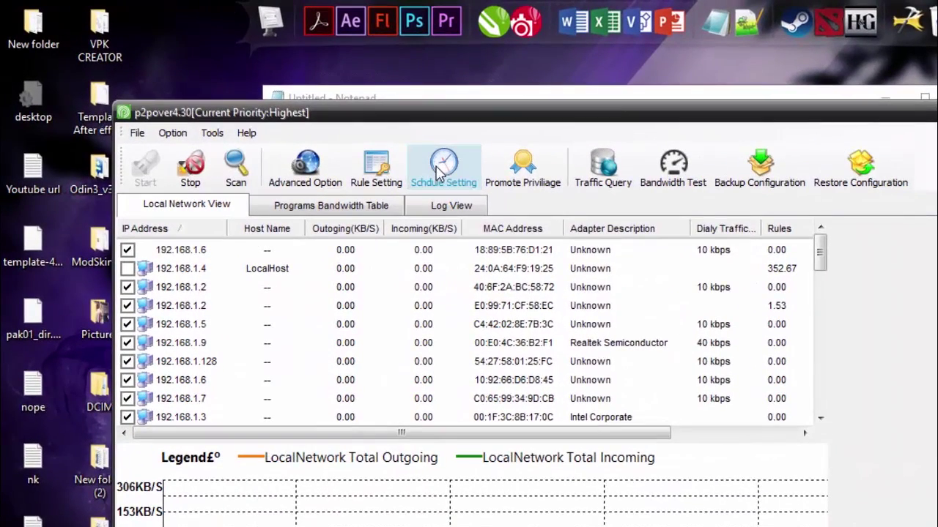
pyautogui.click(440, 170)
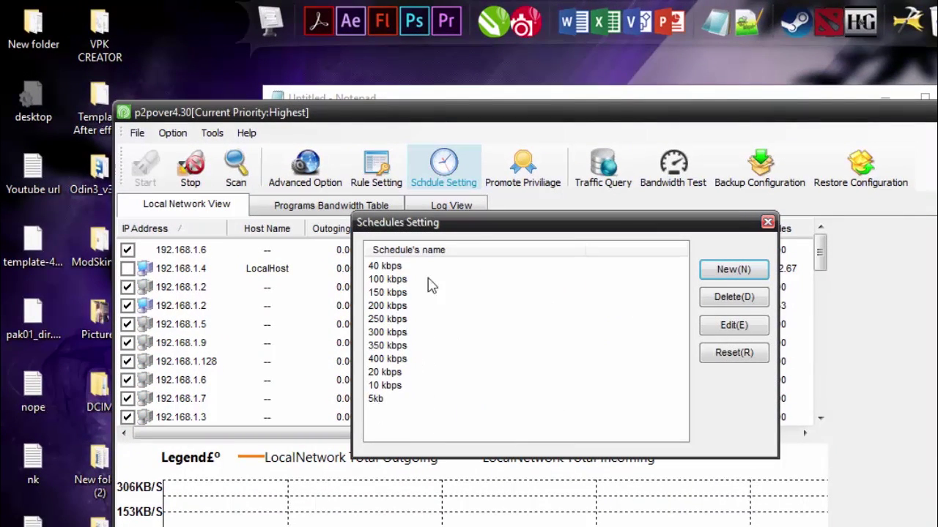
pyautogui.click(795, 301)
pyautogui.click(733, 269)
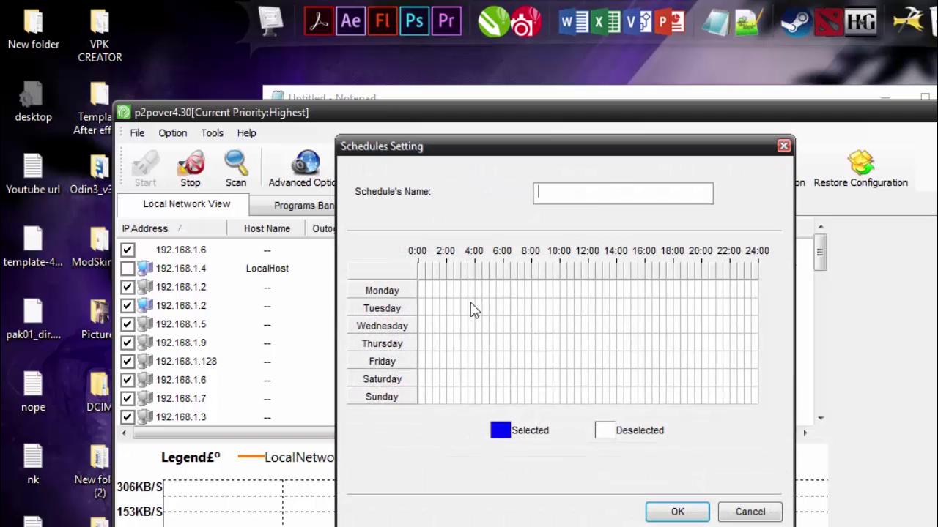
pyautogui.rightClick(565, 308)
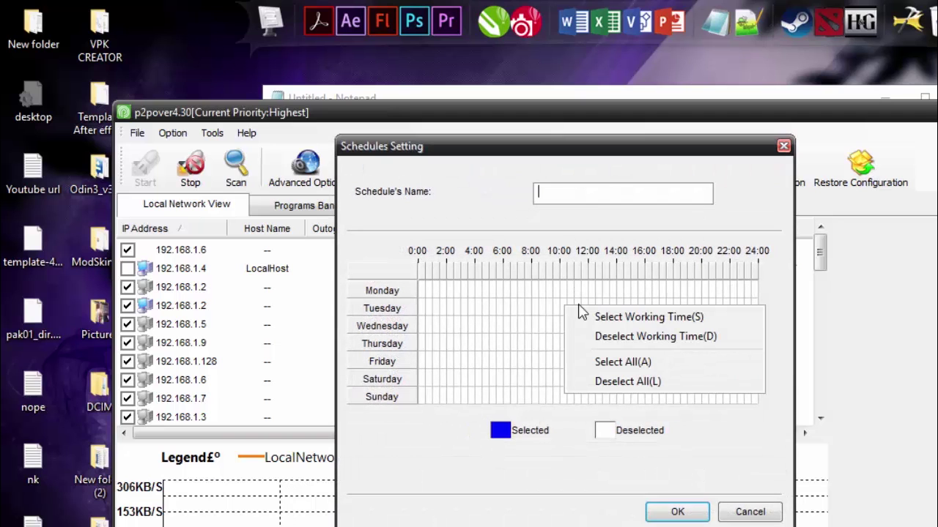
pyautogui.click(632, 362)
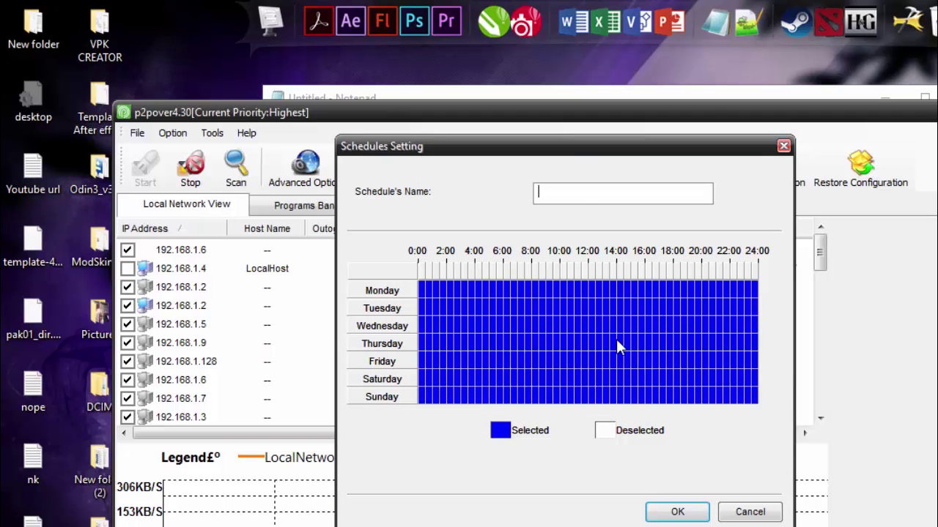
# Name the schedule "New 30 month", save it and close the schedule settings.
pyautogui.click(578, 196)
pyautogui.write('New')
pyautogui.write('30 month')
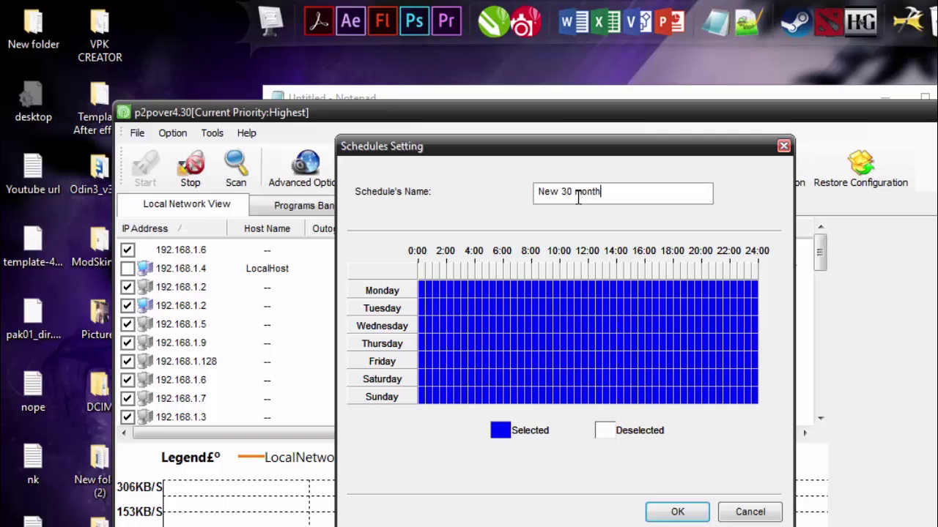
pyautogui.click(676, 511)
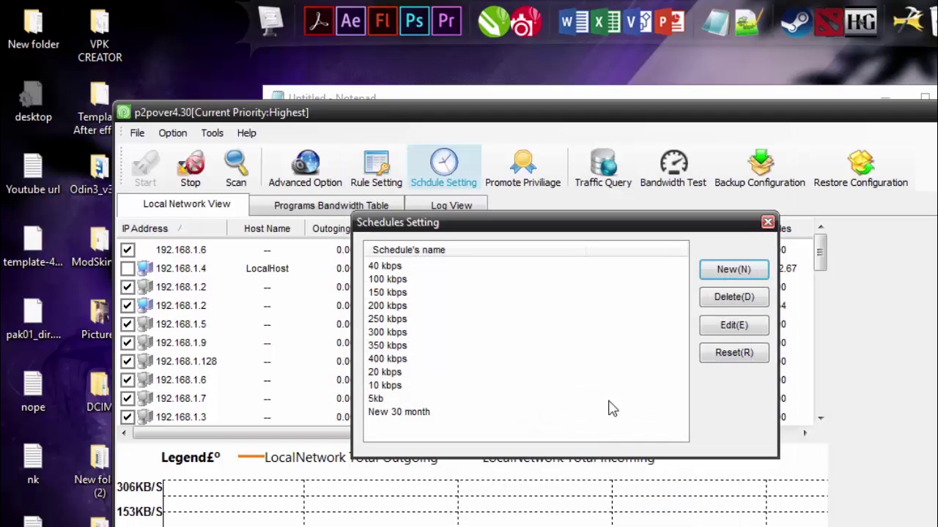
pyautogui.click(388, 414)
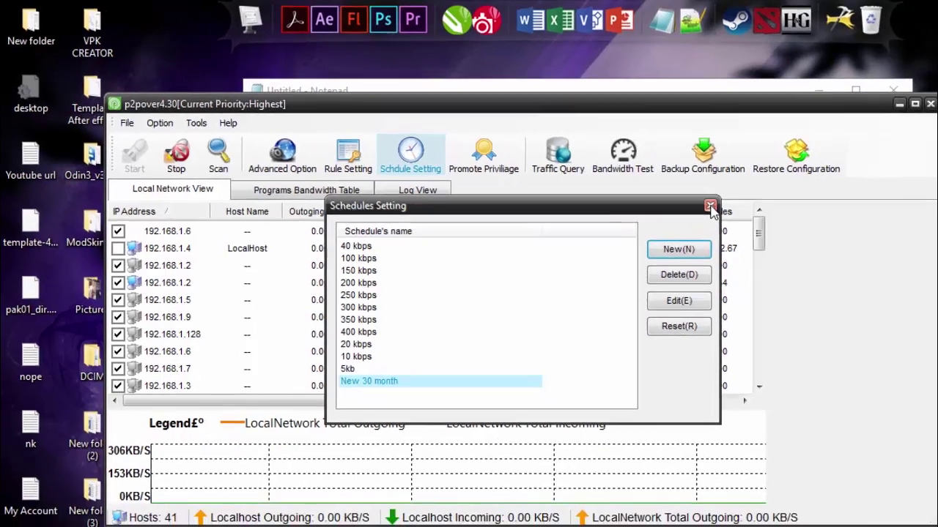
pyautogui.click(768, 223)
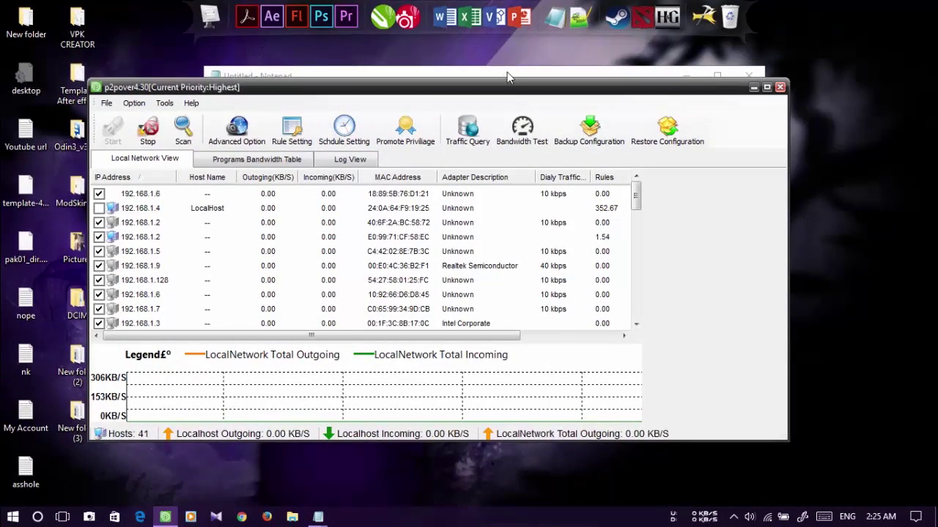
# Switch to the Notepad instruction list, highlight "Open Rule Setting", and minimize the list again.
pyautogui.click(507, 72)
pyautogui.click(460, 286)
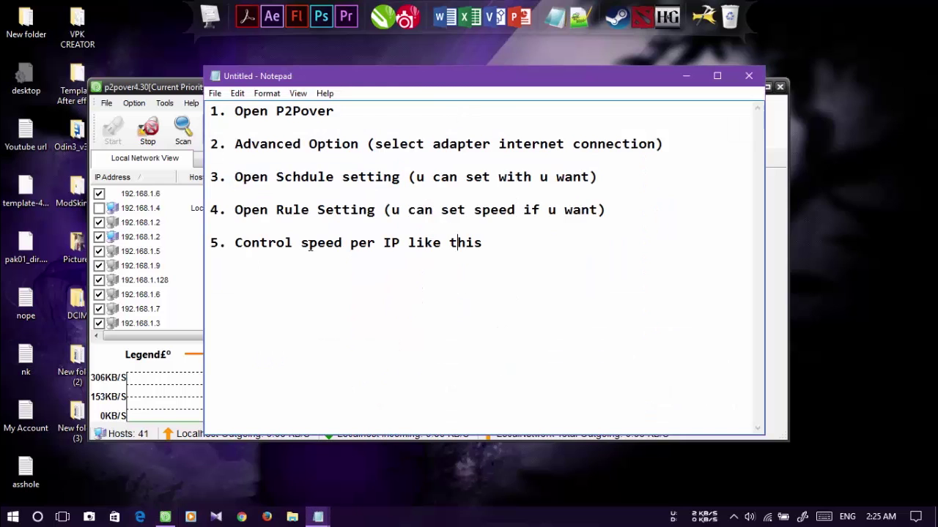
pyautogui.moveTo(234, 212); pyautogui.dragTo(377, 212)
pyautogui.click(387, 298)
pyautogui.click(686, 76)
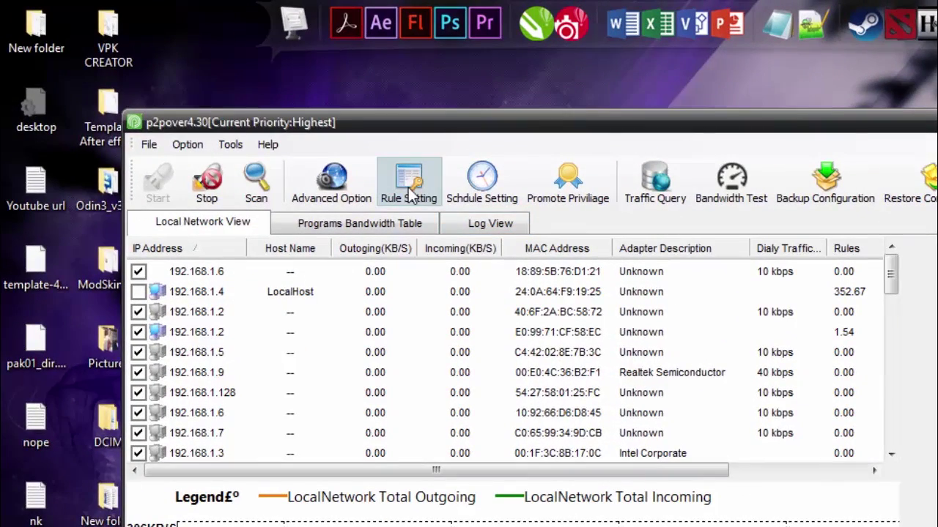
# In P2Pover's rule settings, start a new rule using the "New 30 month" schedule and name it "Only 40 kbps".
pyautogui.click(406, 189)
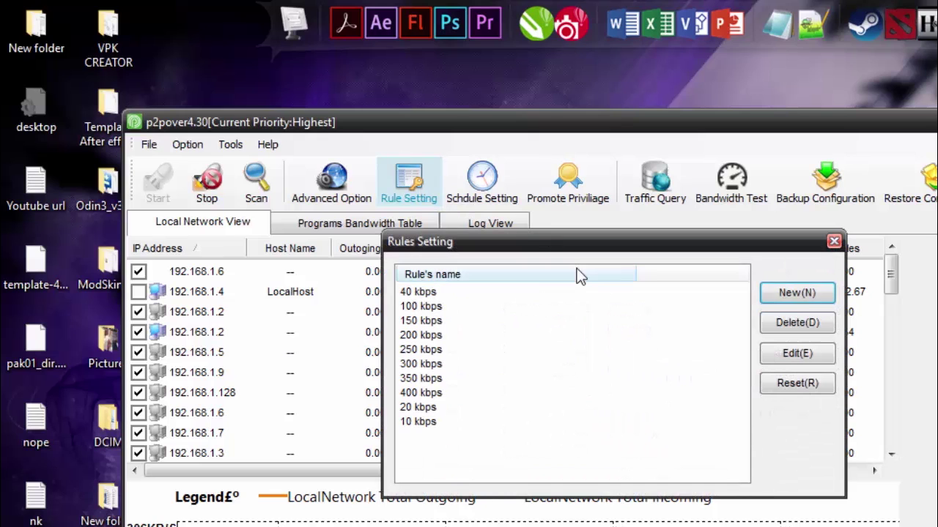
pyautogui.click(792, 297)
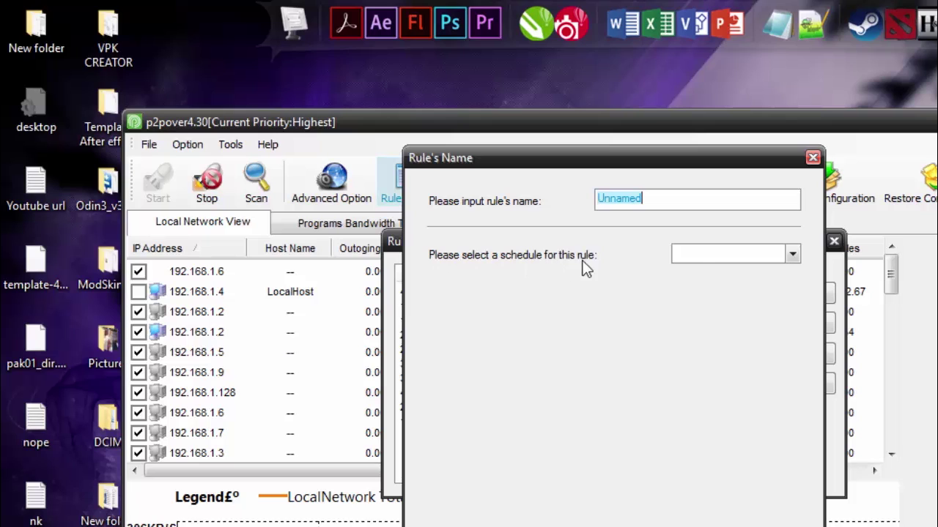
pyautogui.click(701, 257)
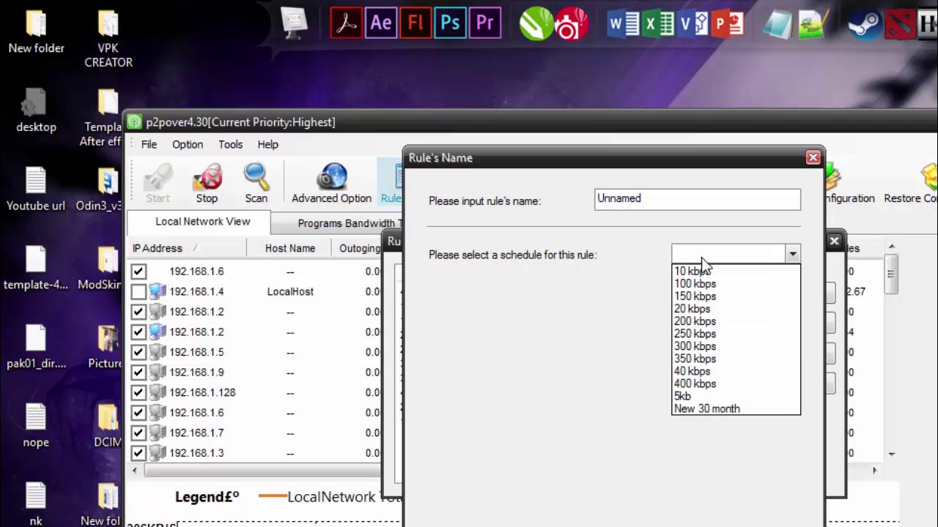
pyautogui.click(704, 411)
pyautogui.click(651, 204)
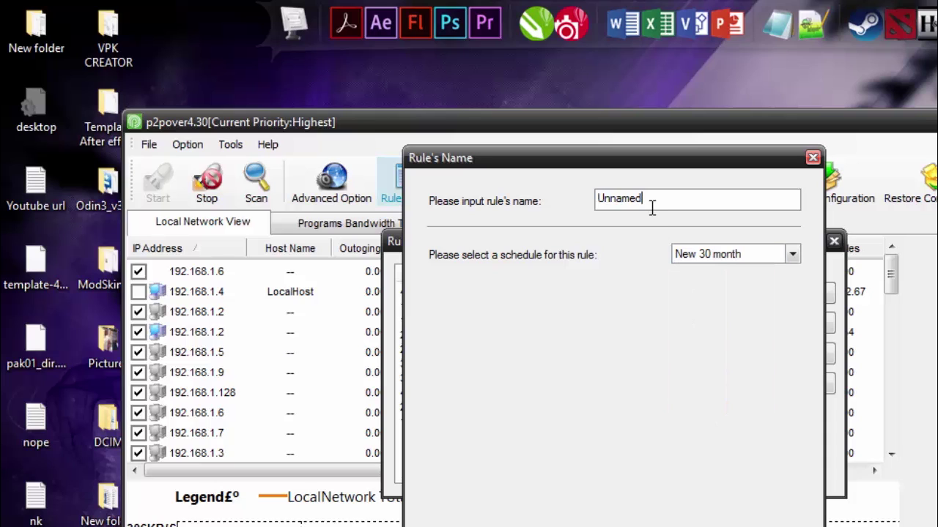
pyautogui.moveTo(676, 204); pyautogui.dragTo(461, 217)
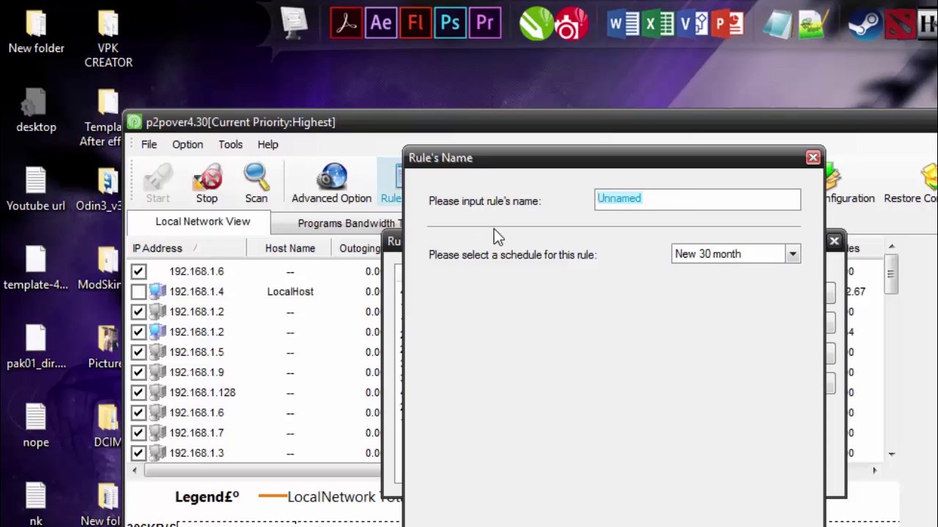
pyautogui.write('Onl')
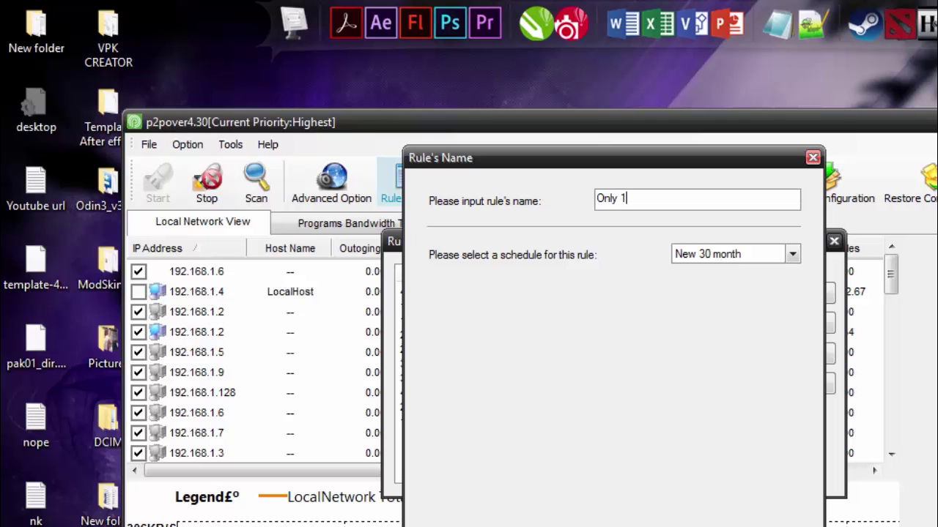
pyautogui.write('y 40 kbps')
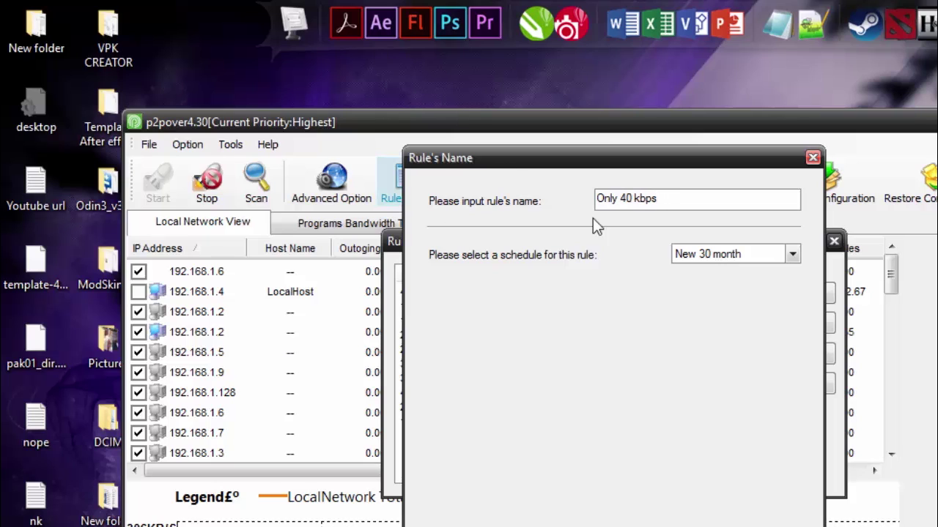
# Set the new rule's incoming limit to 40 KBytes/S, replace the outgoing limit, finish without ACL items, and close the rules settings.
pyautogui.click(655, 520)
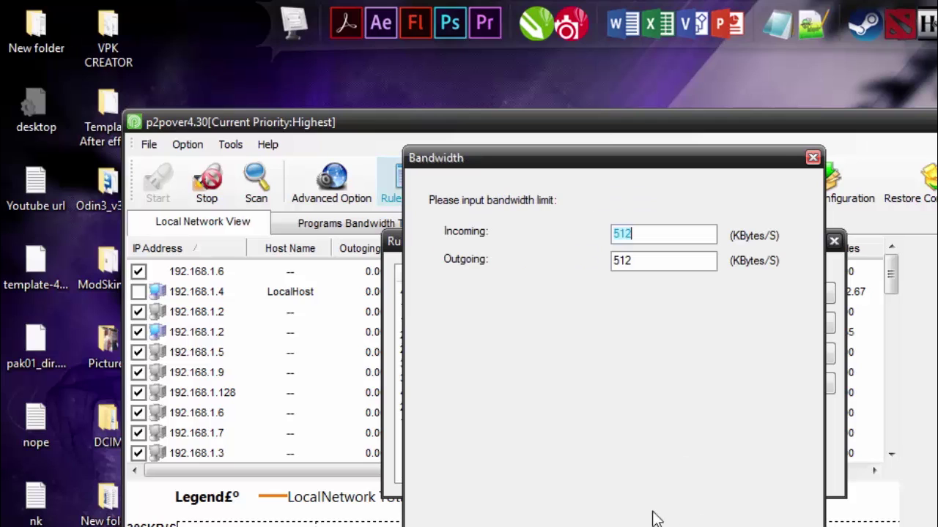
pyautogui.moveTo(659, 240); pyautogui.dragTo(589, 233)
pyautogui.write('40')
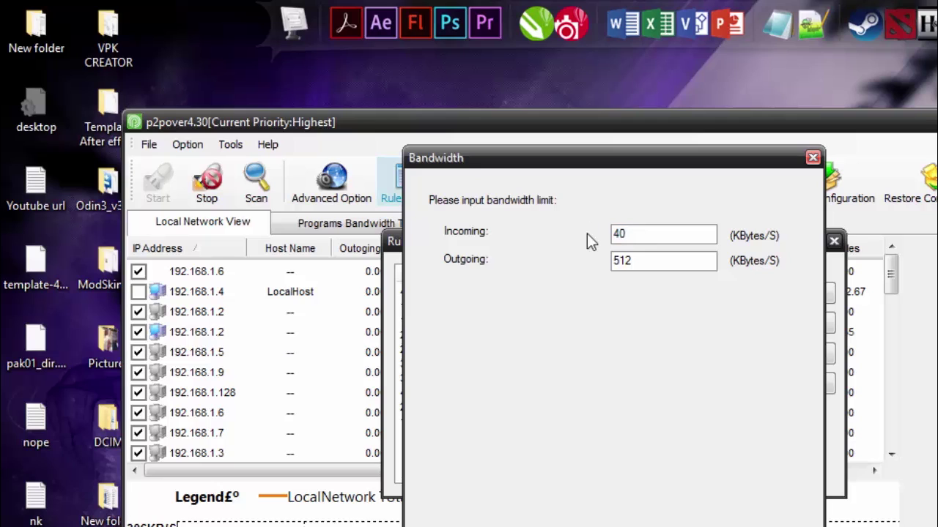
pyautogui.moveTo(653, 258); pyautogui.dragTo(574, 265)
pyautogui.write('2')
pyautogui.press('BackSpace')
pyautogui.press('Return')
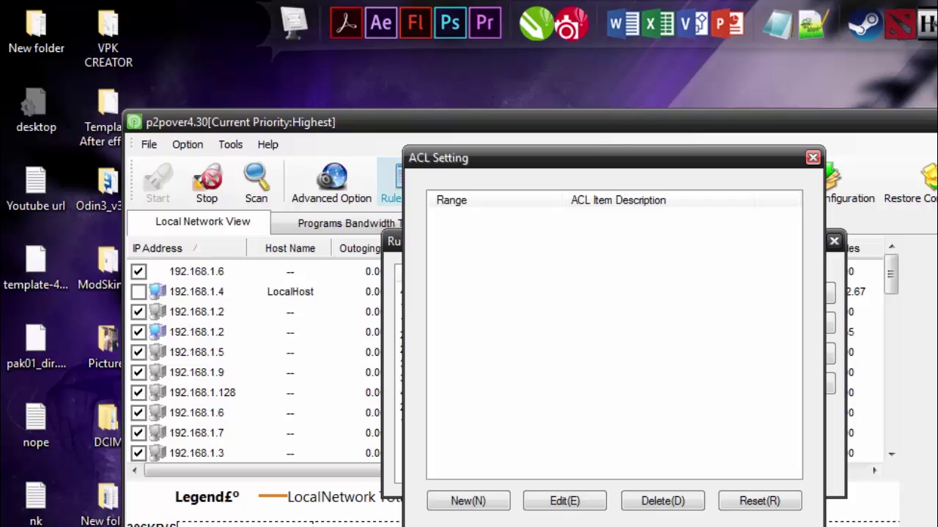
pyautogui.press('Escape')
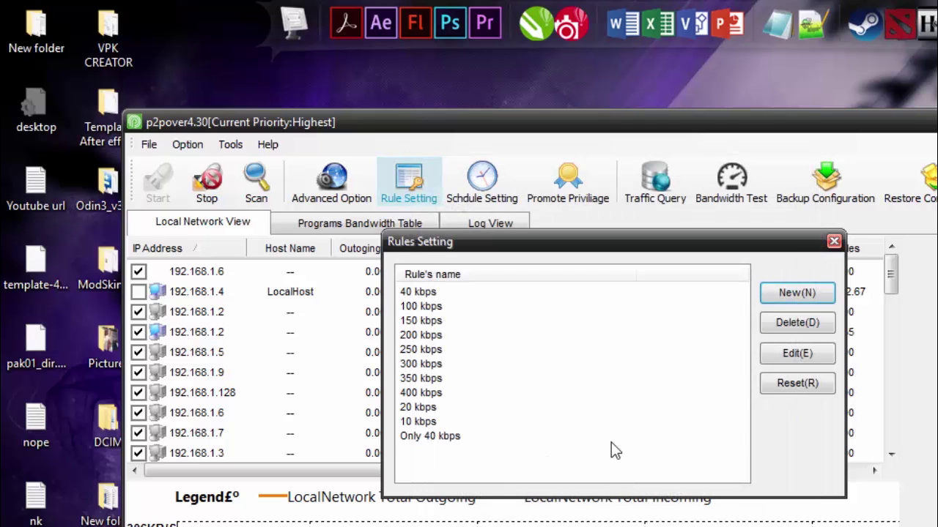
pyautogui.click(411, 439)
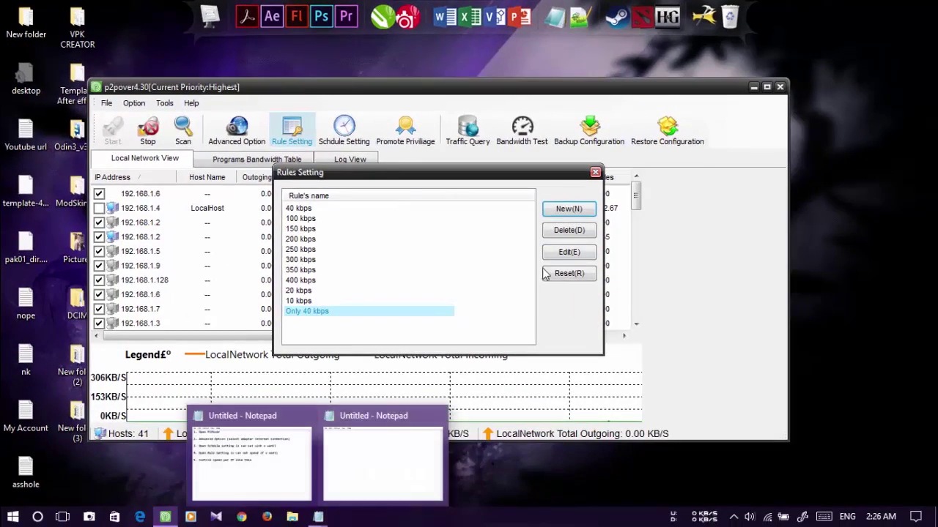
pyautogui.click(595, 172)
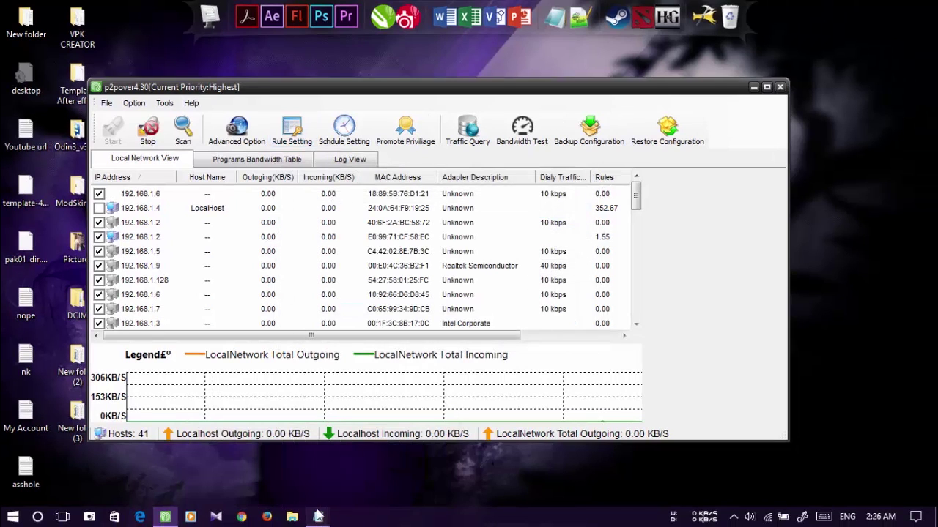
# Return to the Notepad instruction list, highlight "Control speed per IP like this", and minimize the list.
pyautogui.moveTo(320, 517)
pyautogui.click(341, 476)
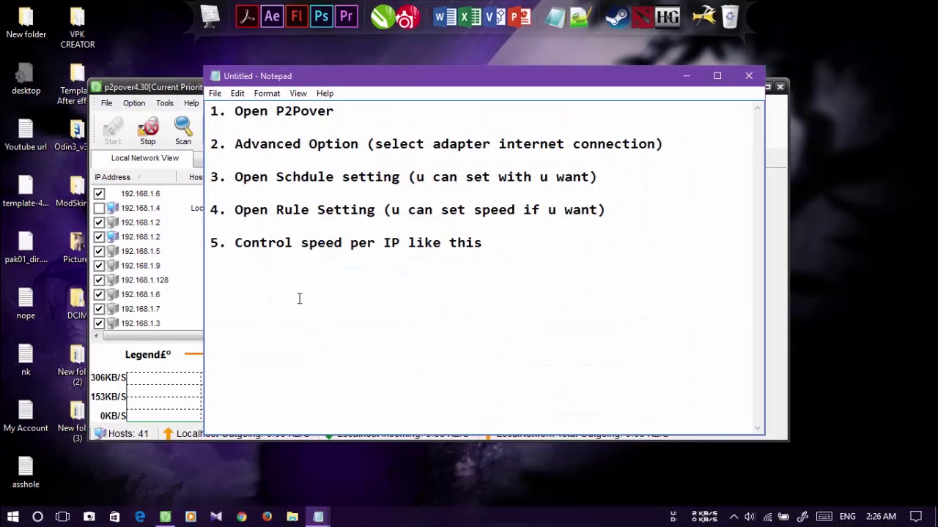
pyautogui.moveTo(211, 243); pyautogui.dragTo(485, 243)
pyautogui.click(236, 243)
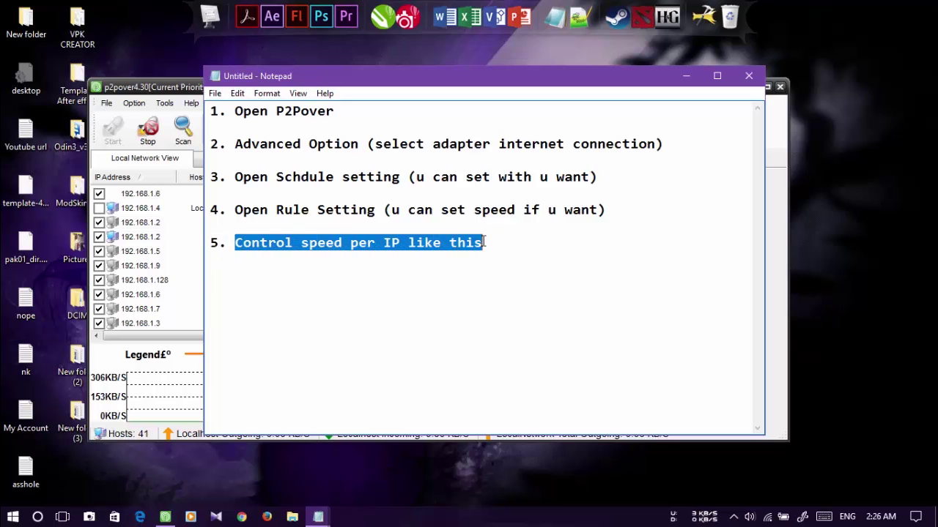
pyautogui.click(323, 284)
pyautogui.click(686, 75)
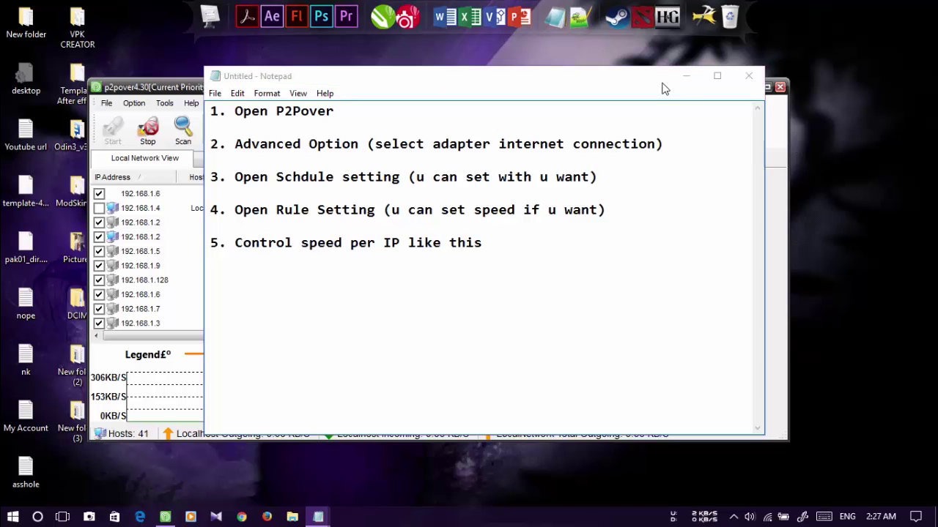
# In P2Pover's local network list, apply the "Only 40 kbps" rule to the 192.168.1.2 host that has no rule assigned.
pyautogui.click(176, 209)
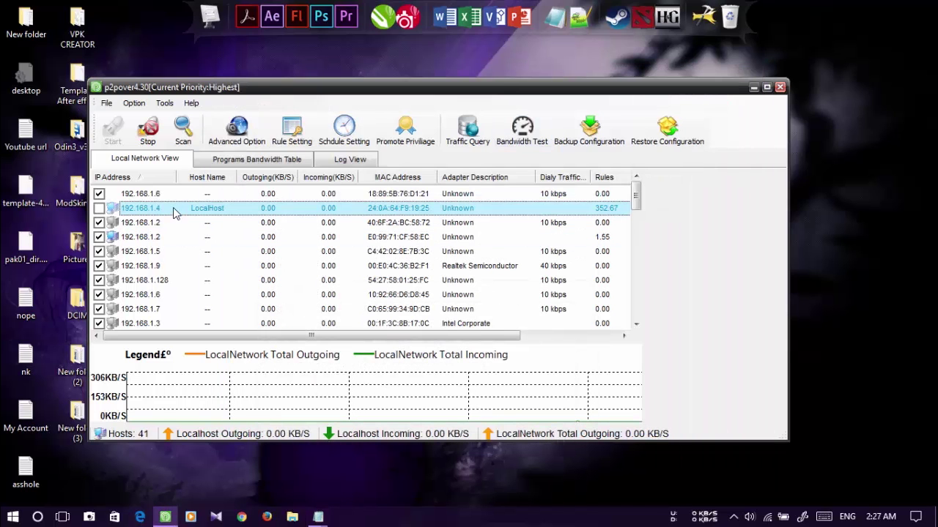
pyautogui.click(218, 237)
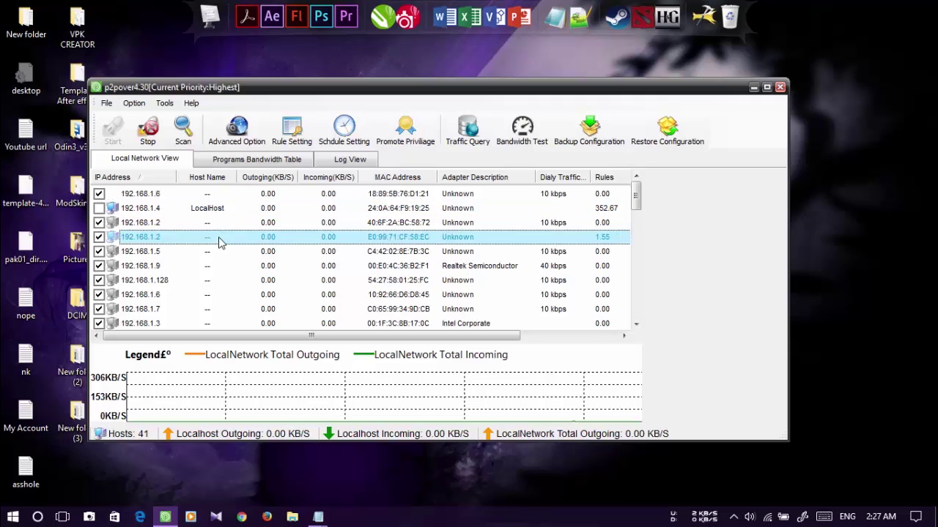
pyautogui.scroll(-1, 222, 244)
pyautogui.scroll(-2, 222, 244)
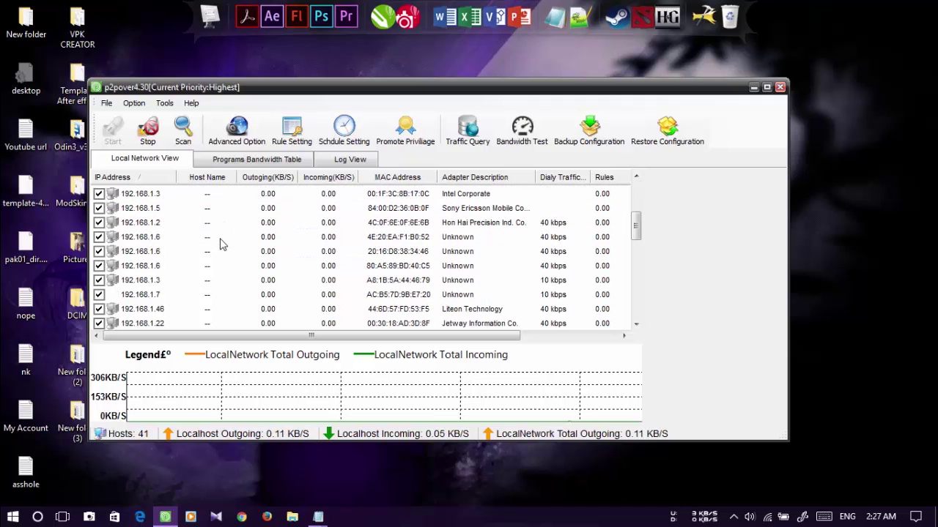
pyautogui.scroll(3, 222, 244)
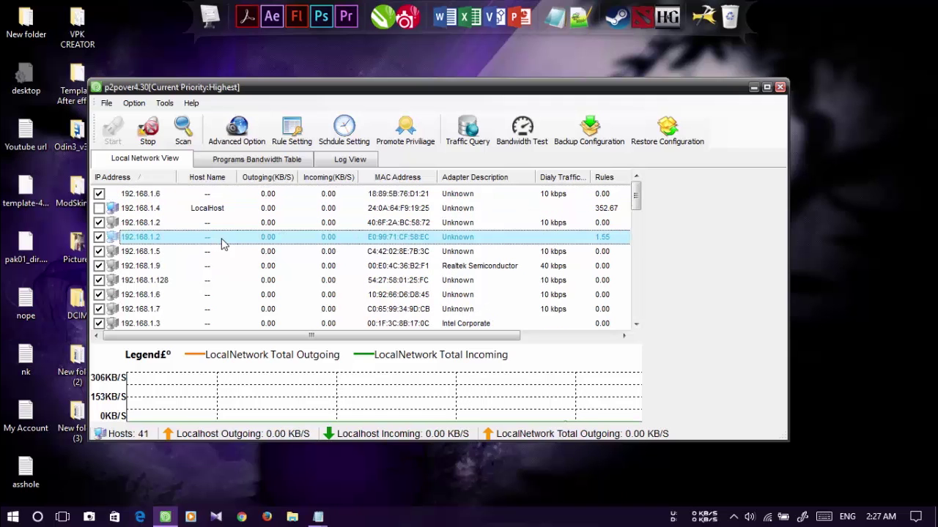
pyautogui.click(229, 267)
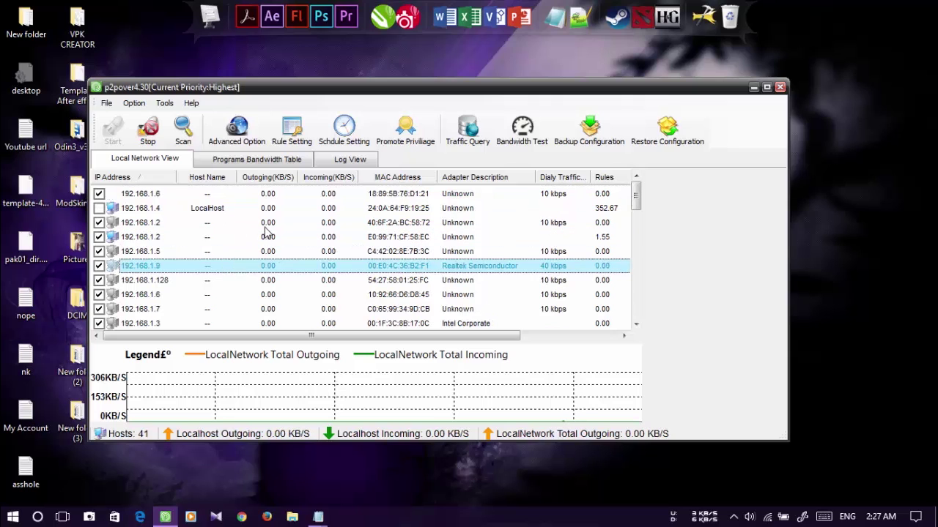
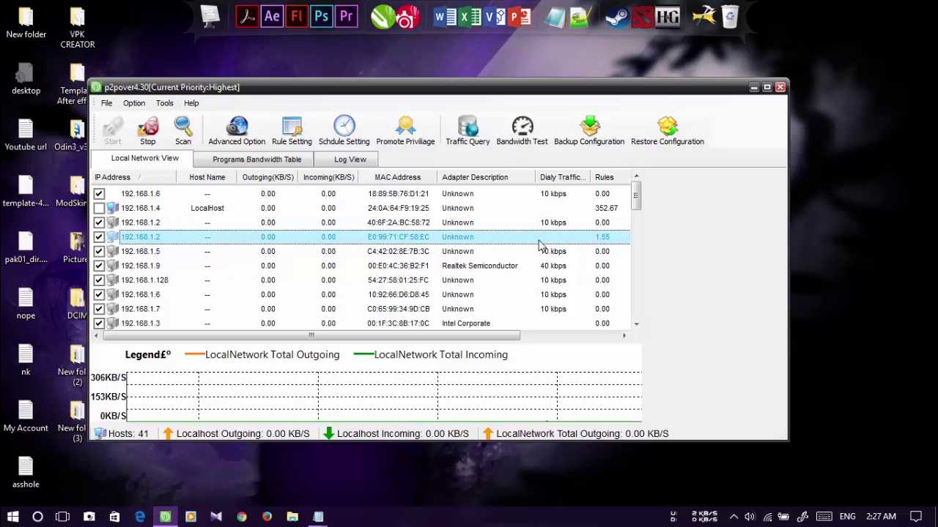
pyautogui.rightClick(236, 244)
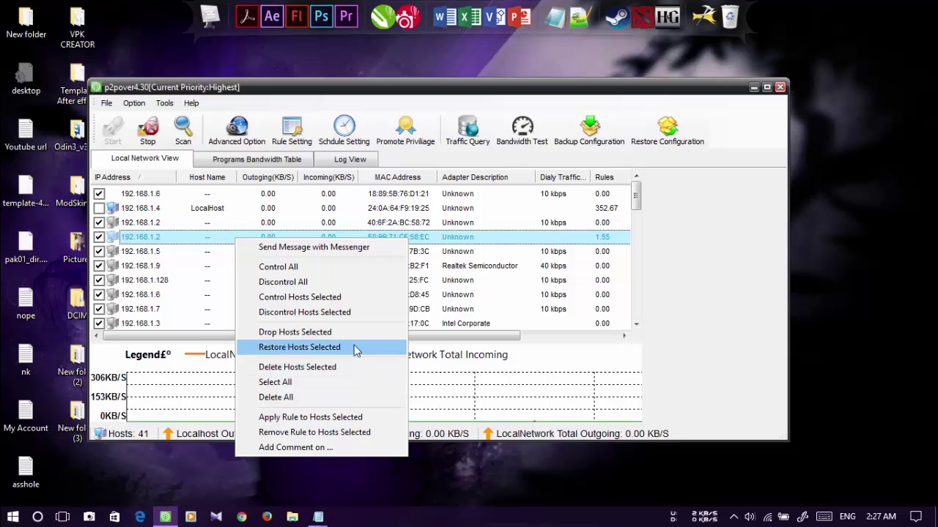
pyautogui.click(358, 419)
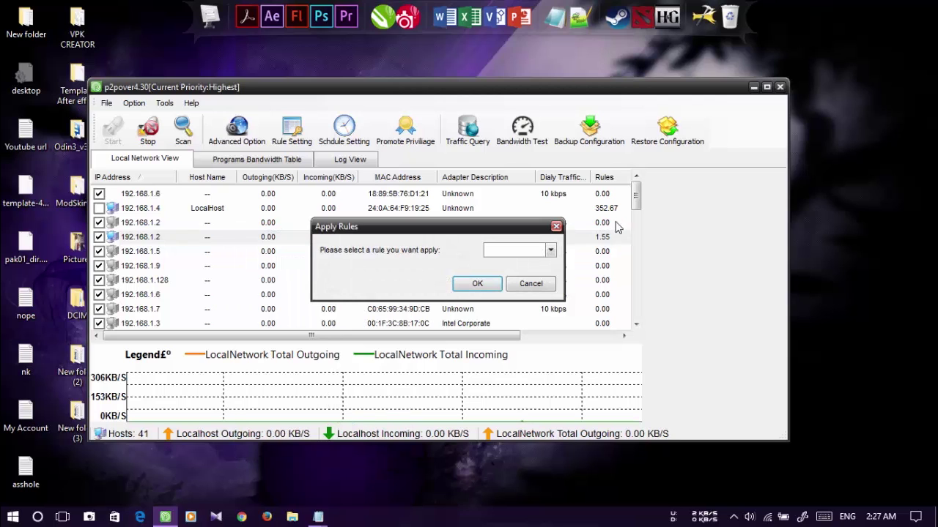
pyautogui.click(550, 251)
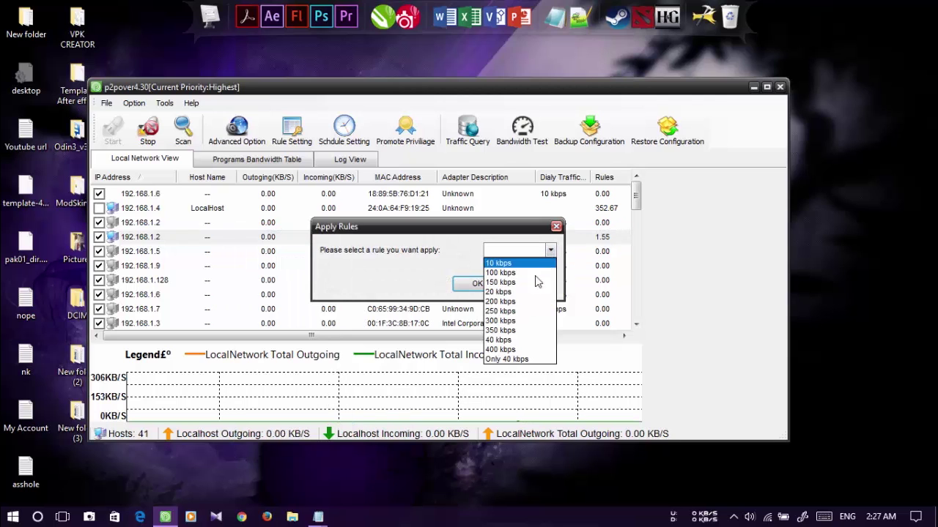
pyautogui.click(506, 359)
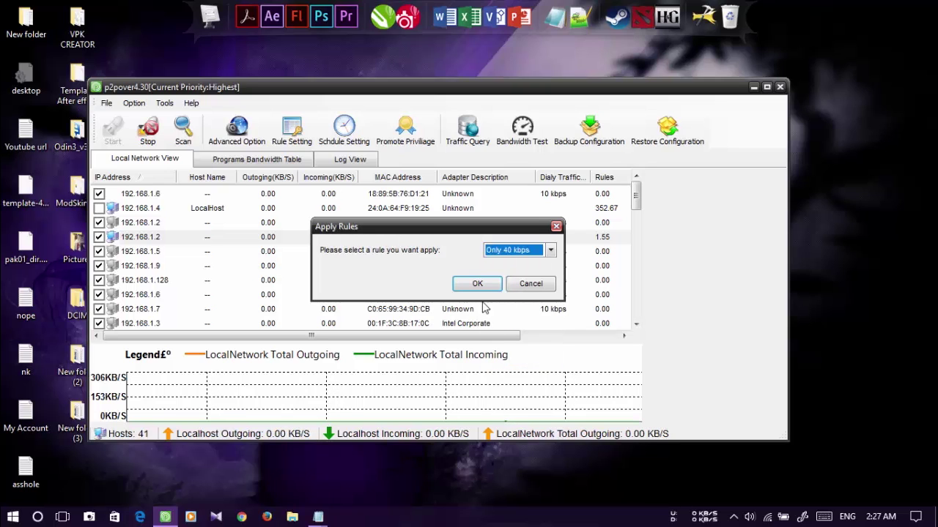
pyautogui.click(478, 284)
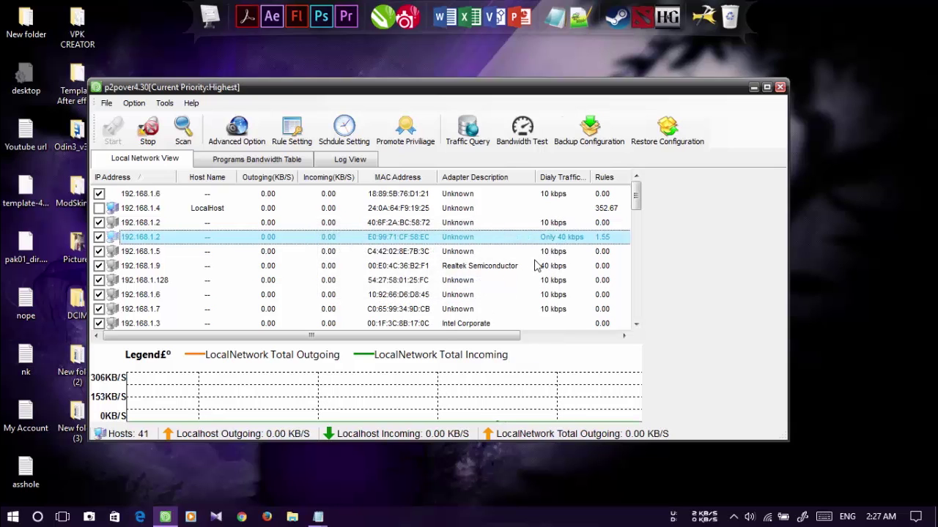
# In the blank Notepad window, write "Now That IP only have 40kbps to full speed download and 20 kbps to upload speed!!!" and "Simple !!".
pyautogui.click(318, 517)
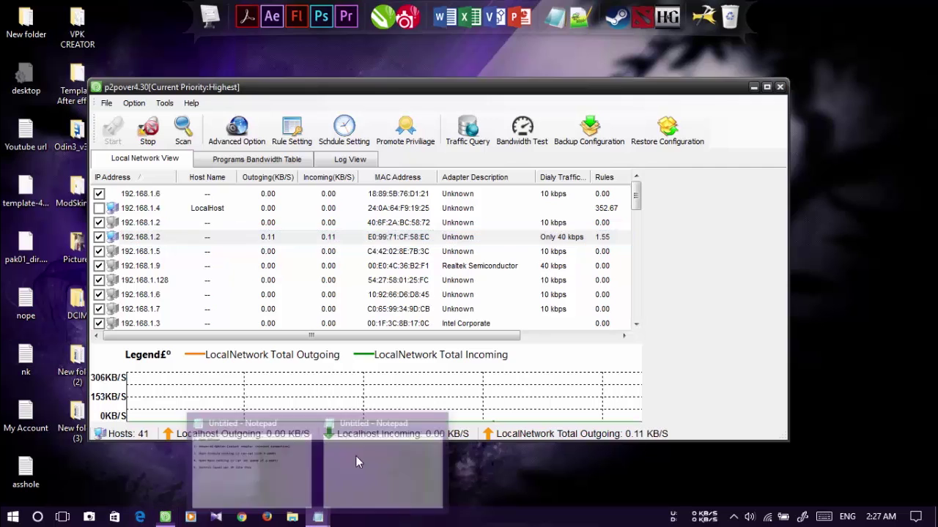
pyautogui.click(398, 441)
pyautogui.write('Now ')
pyautogui.write('Thta')
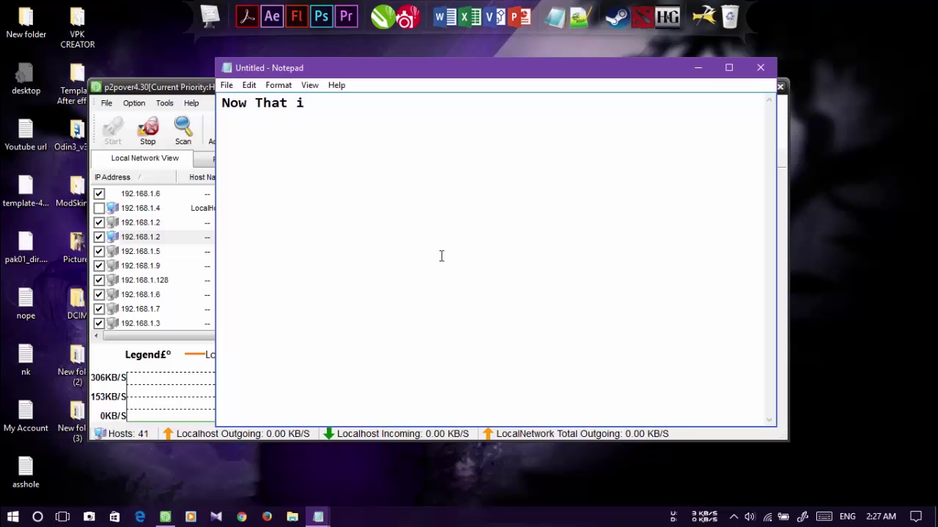
pyautogui.write(' IP only have 40kbps')
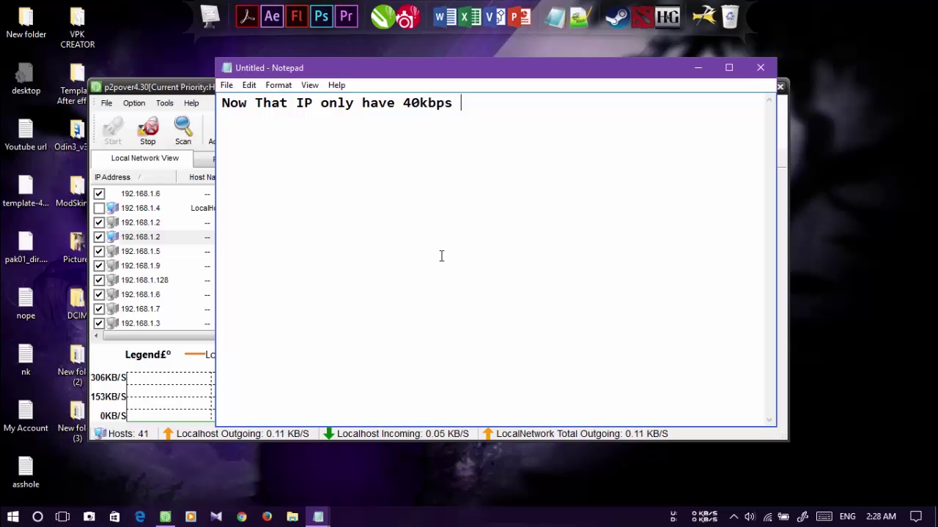
pyautogui.write(' to full')
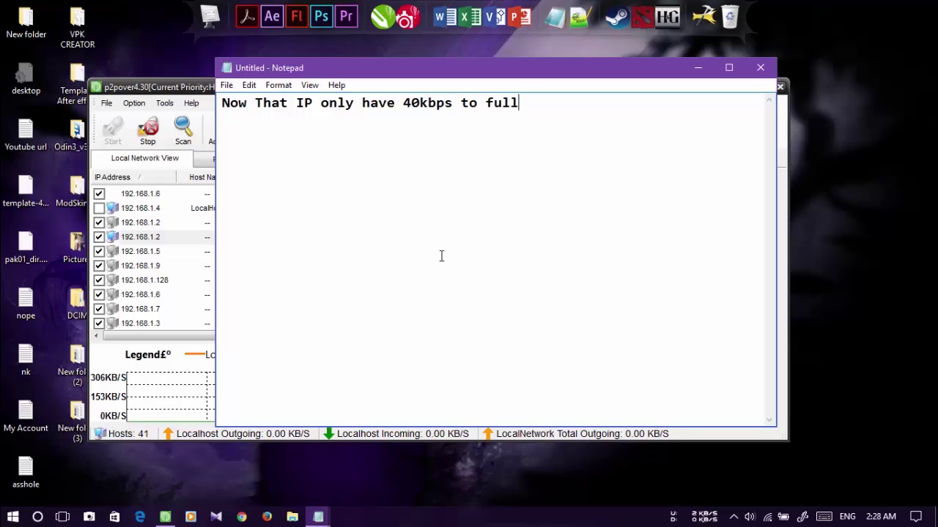
pyautogui.write(' speed down')
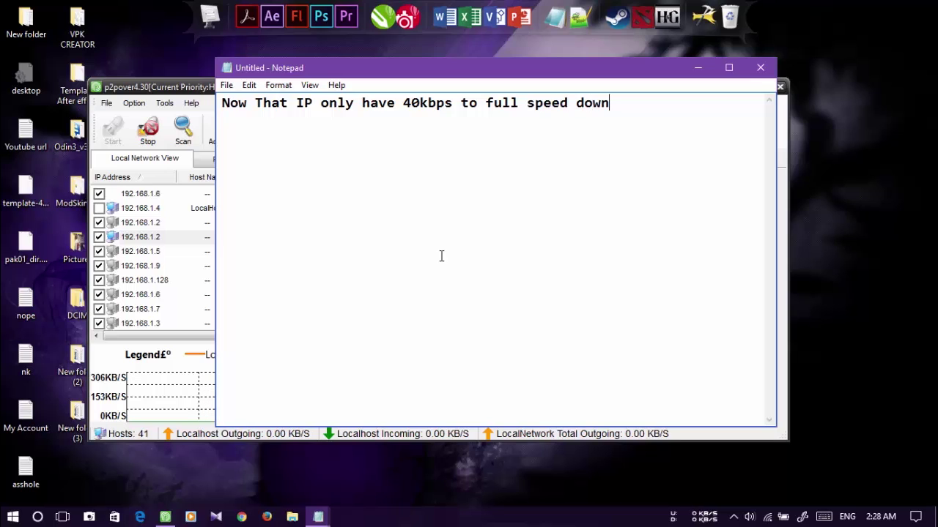
pyautogui.write('load anf')
pyautogui.press('BackSpace')
pyautogui.write('d 20')
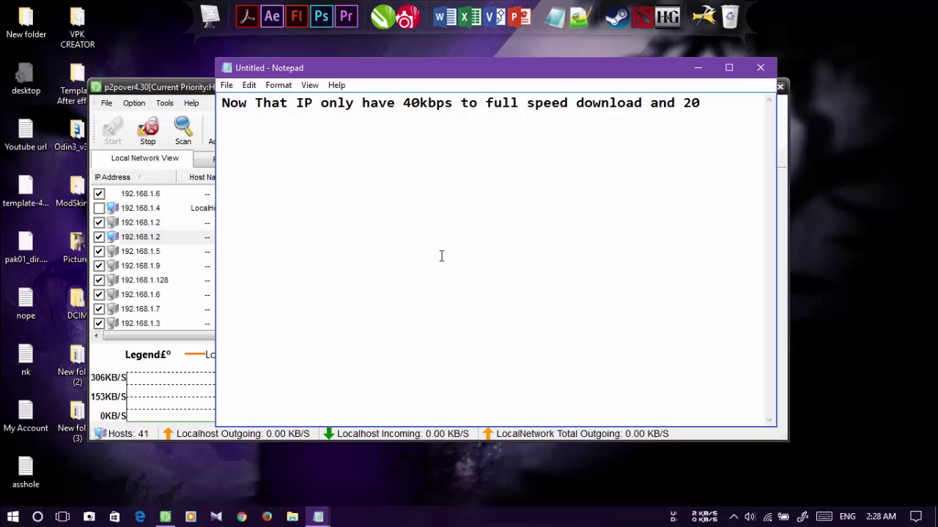
pyautogui.write(' kbps to upload')
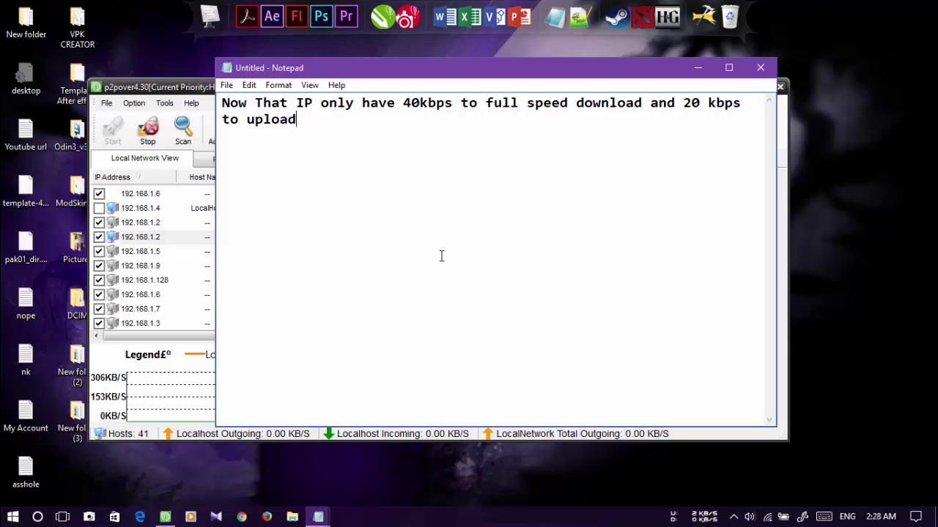
pyautogui.write(' speed.')
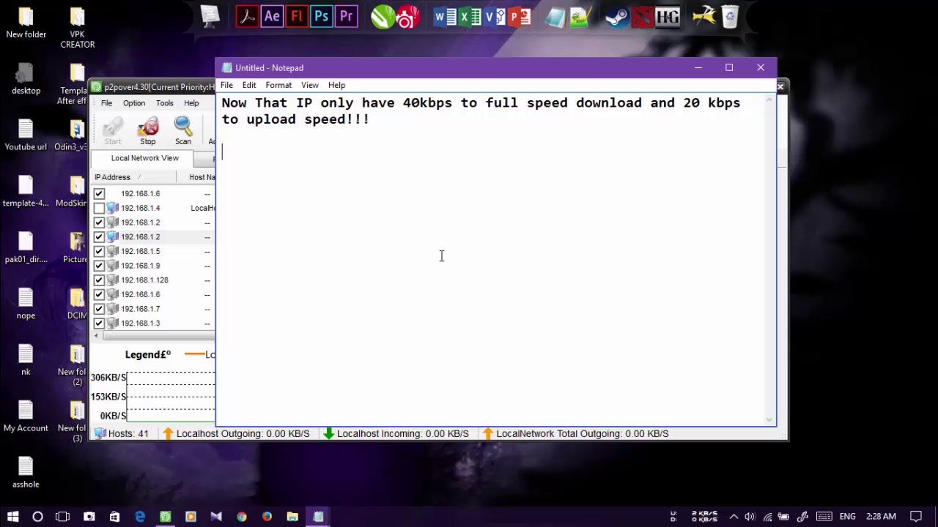
pyautogui.write('mple !!')
# Clear all the text from the Notepad note and minimize its window to return to P2Pover.
pyautogui.hotkey('ctrl', 'a')
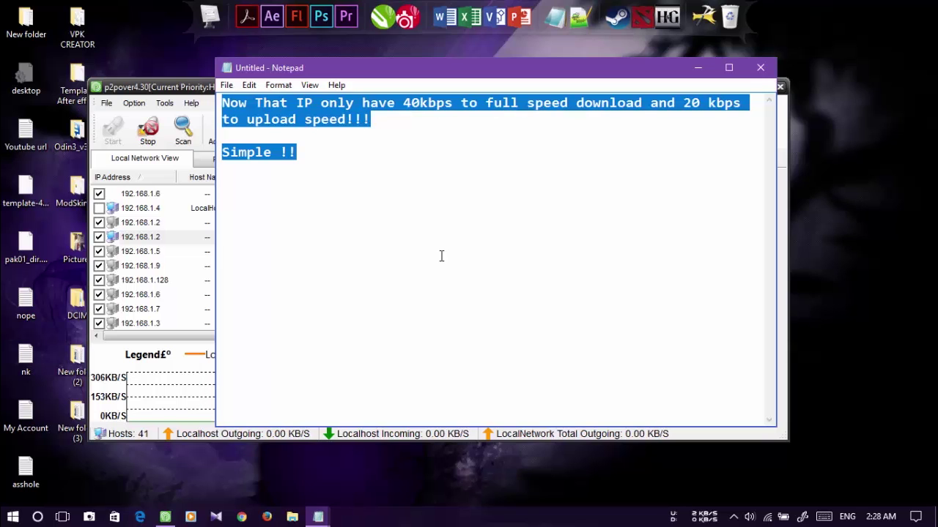
pyautogui.press('BackSpace')
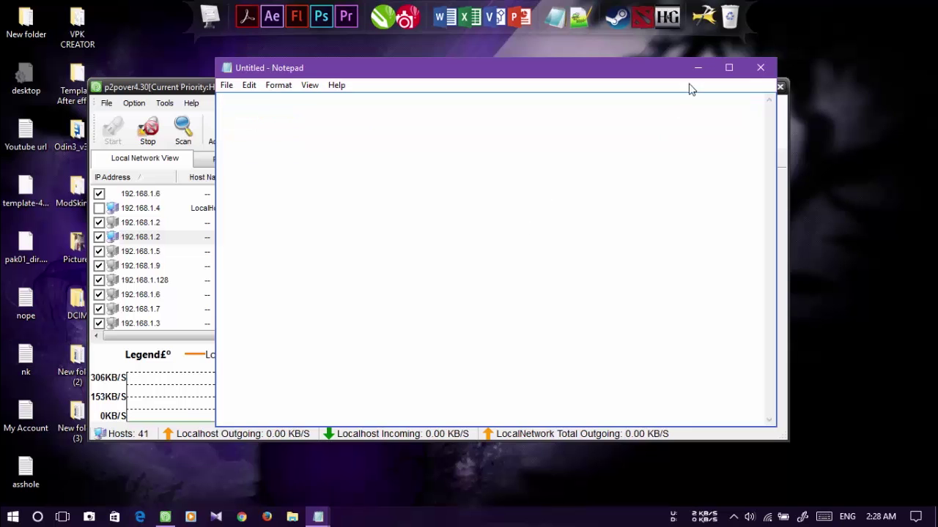
pyautogui.click(697, 68)
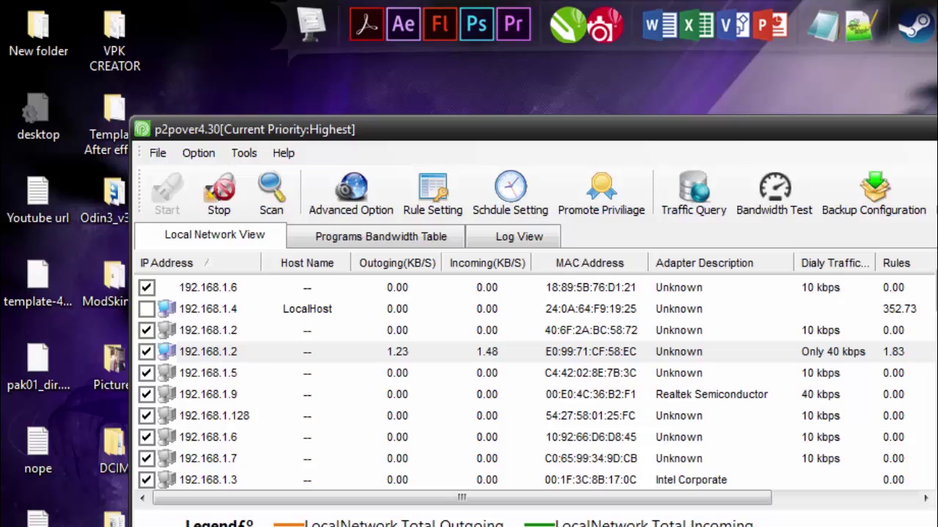
# In the blank Notepad note, write "Look that only 40 kbps.. hmm very slow hahaha".
pyautogui.write('Look that only 40 kbps.')
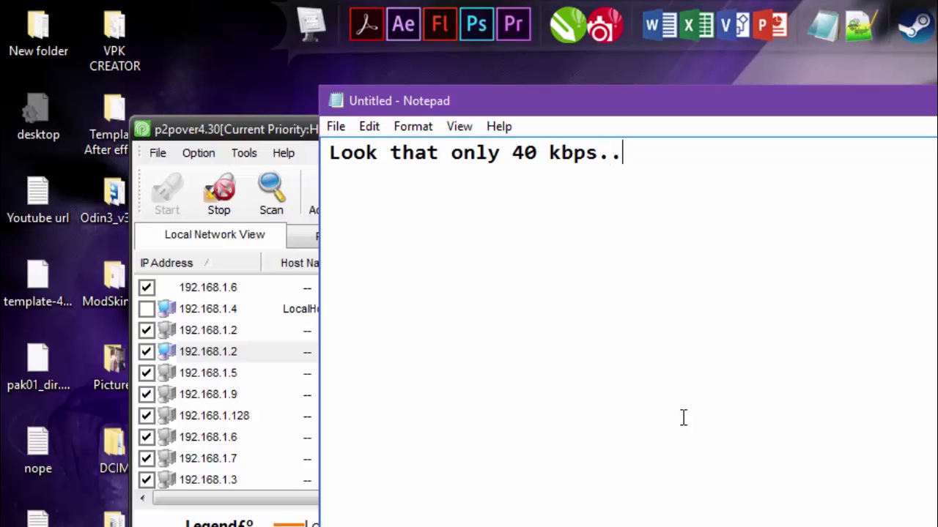
pyautogui.write('. hmm')
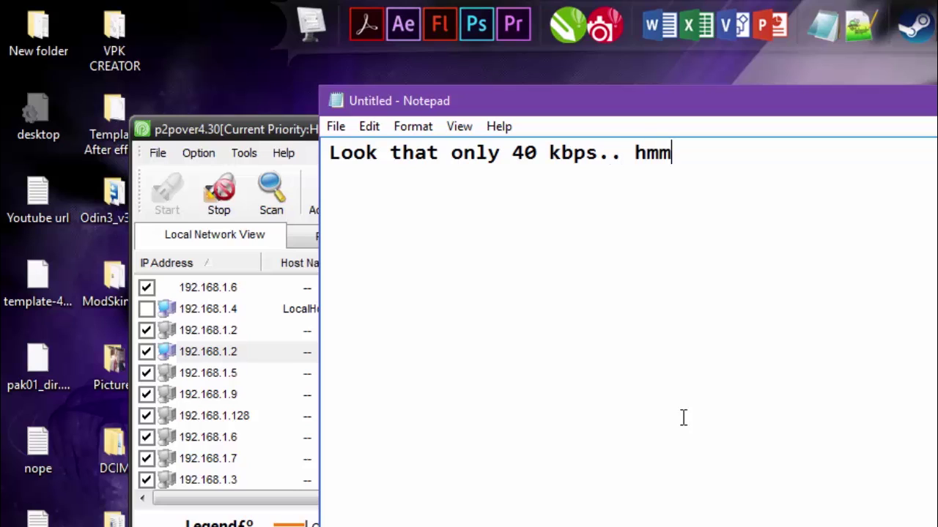
pyautogui.write(' veru')
pyautogui.press('BackSpace')
pyautogui.write('y slow')
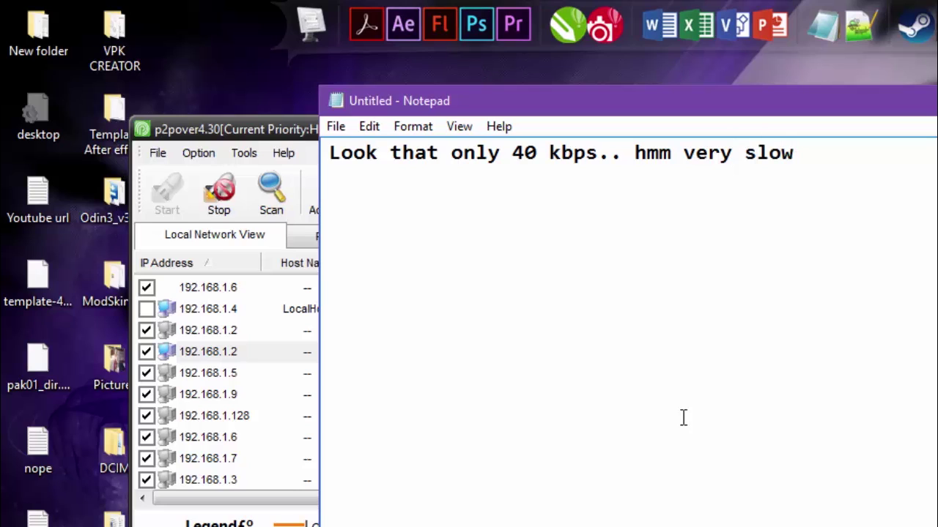
pyautogui.write(' hahaha')
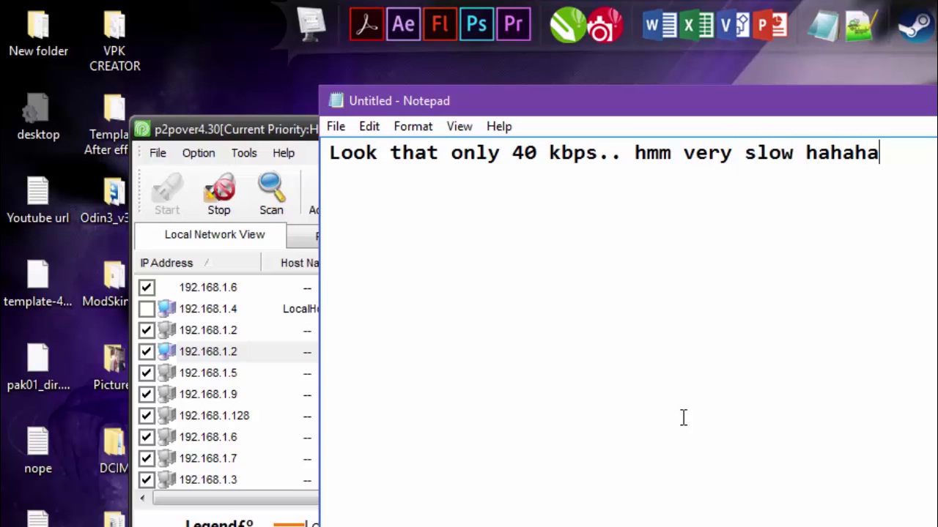
# Replace the whole Notepad note with "so, i will to say thanks for watching my video".
pyautogui.hotkey('ctrl', 'a')
pyautogui.press('BackSpace')
pyautogui.write('s')
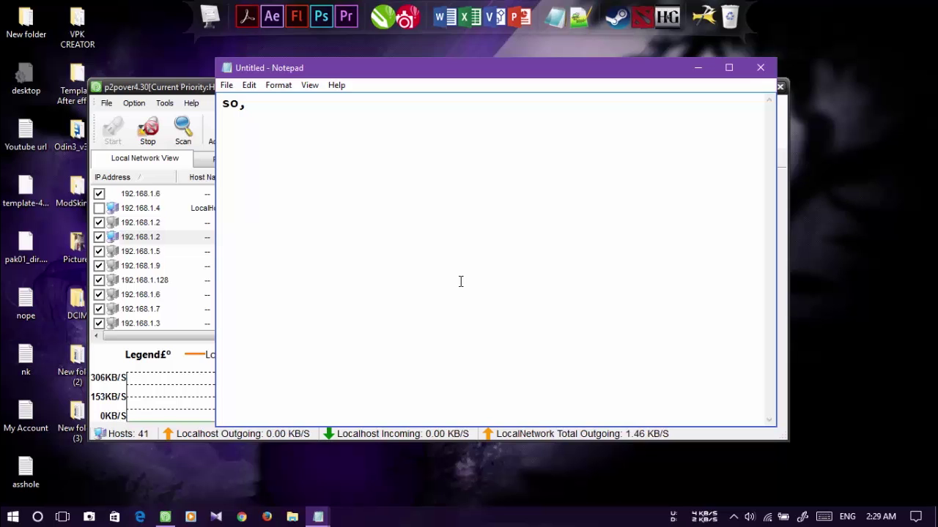
pyautogui.write('i will to say')
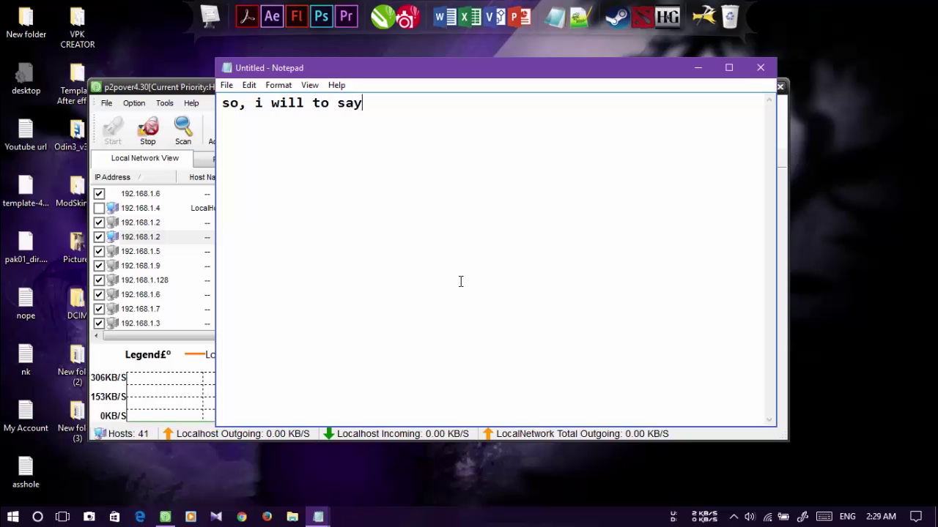
pyautogui.write('thanks fo')
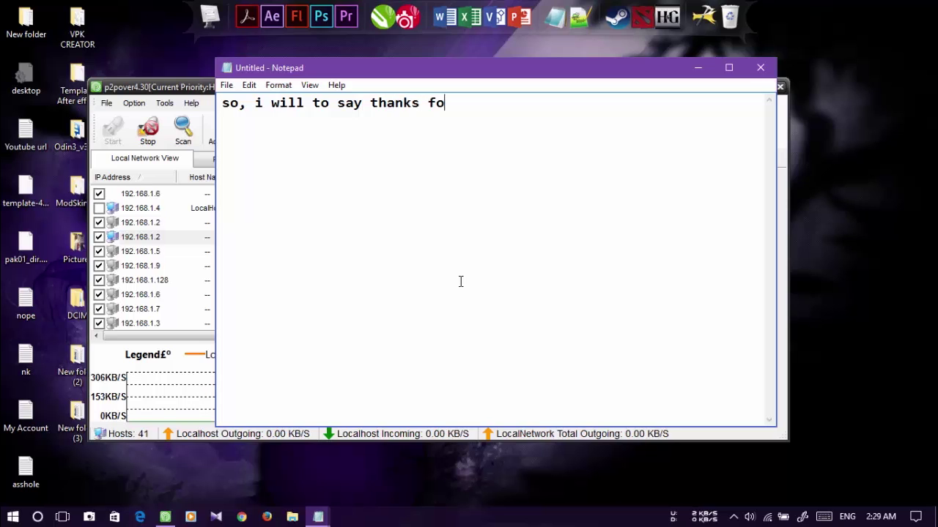
pyautogui.write('r watching my')
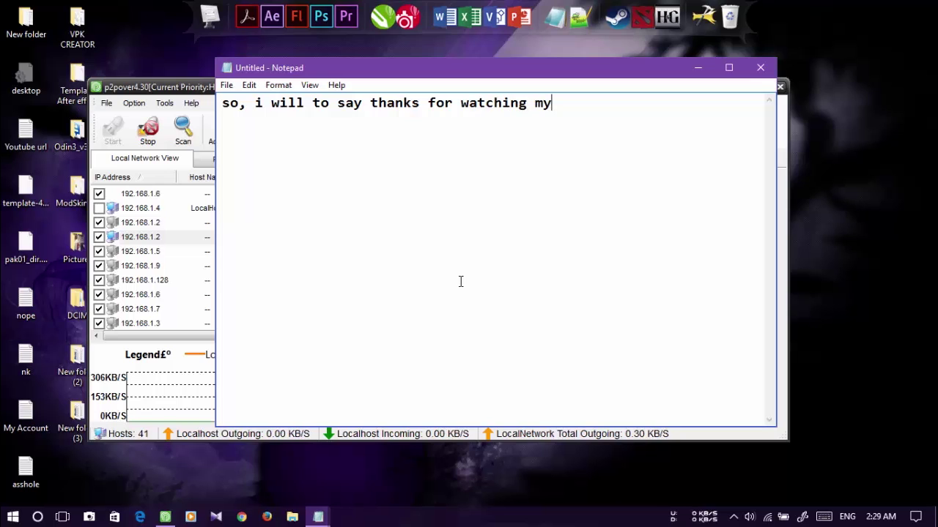
pyautogui.write(' video')
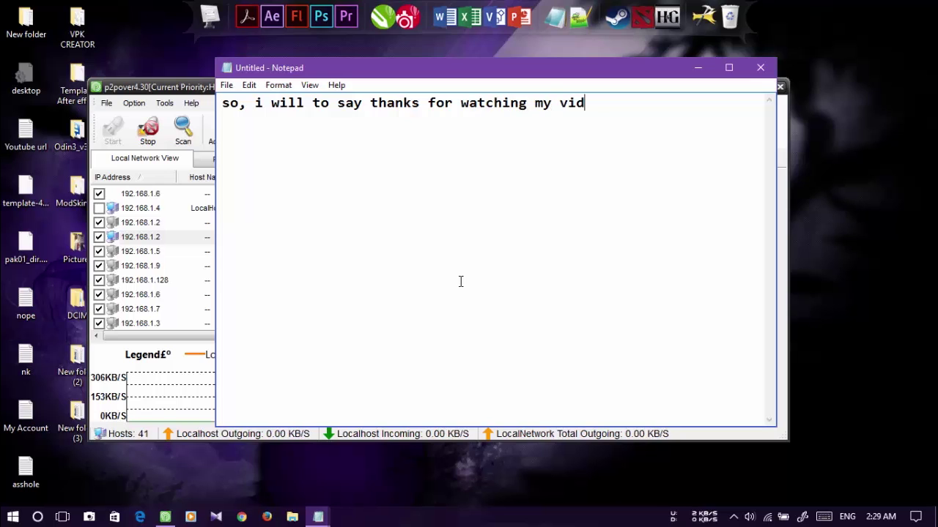